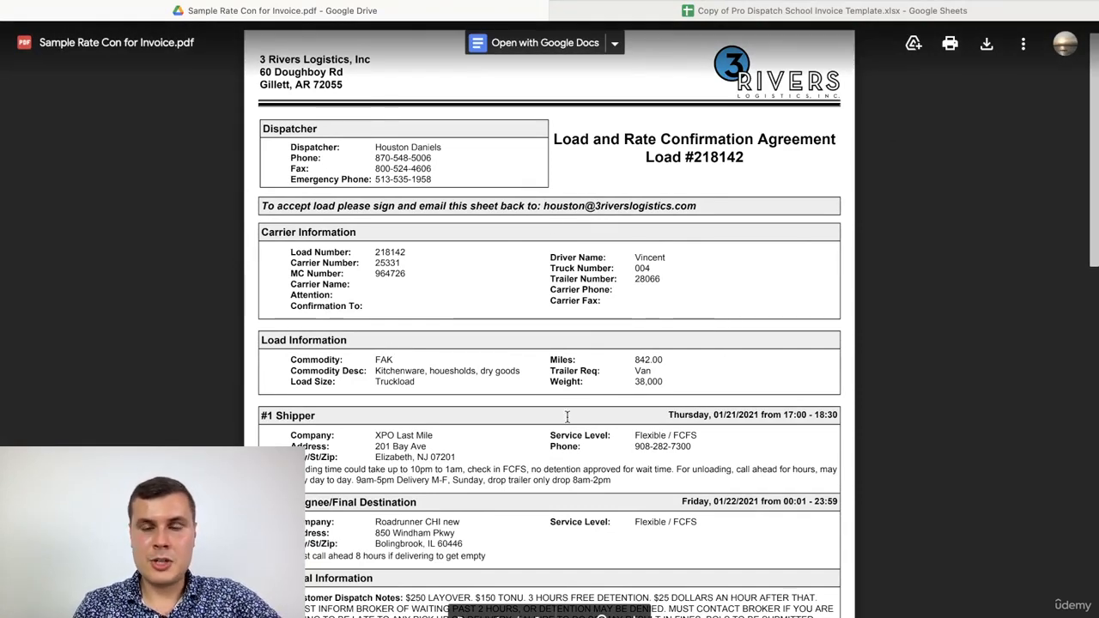
- Switch to the invoice template in Google Sheets and replace the "Your Company" heading with "Dmitry Logistics"
scroll(778, 302, up, 1)
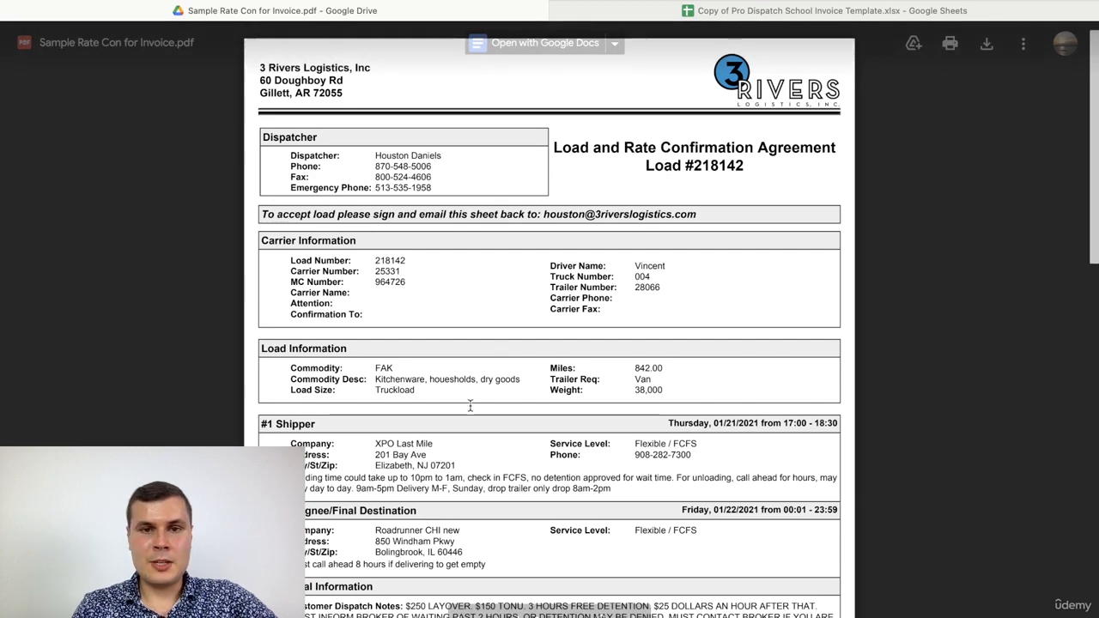
click(778, 17)
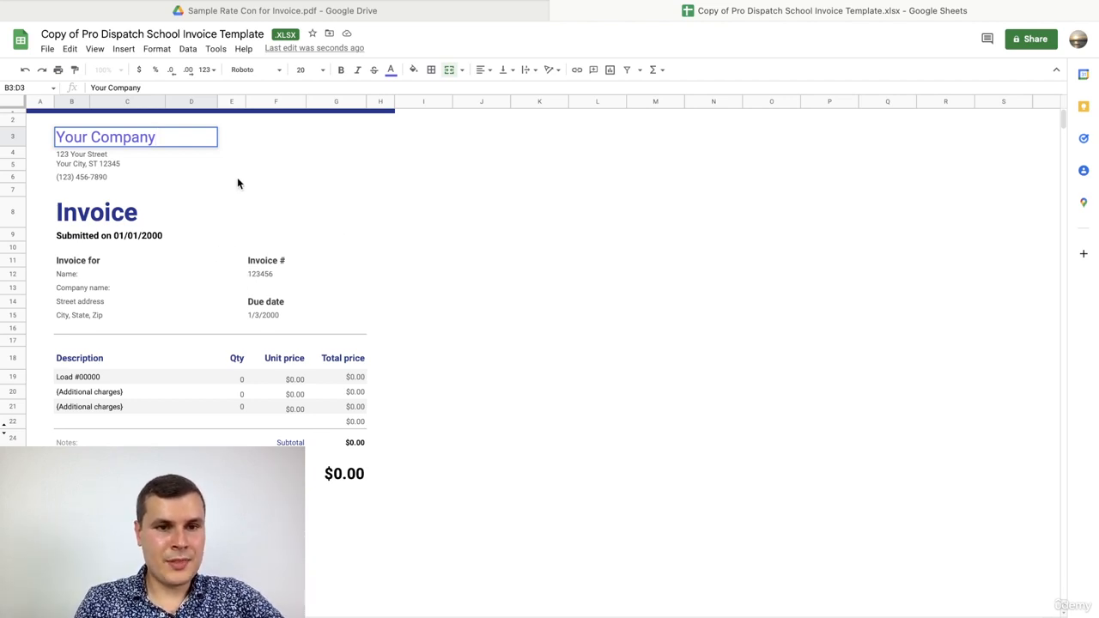
click(504, 238)
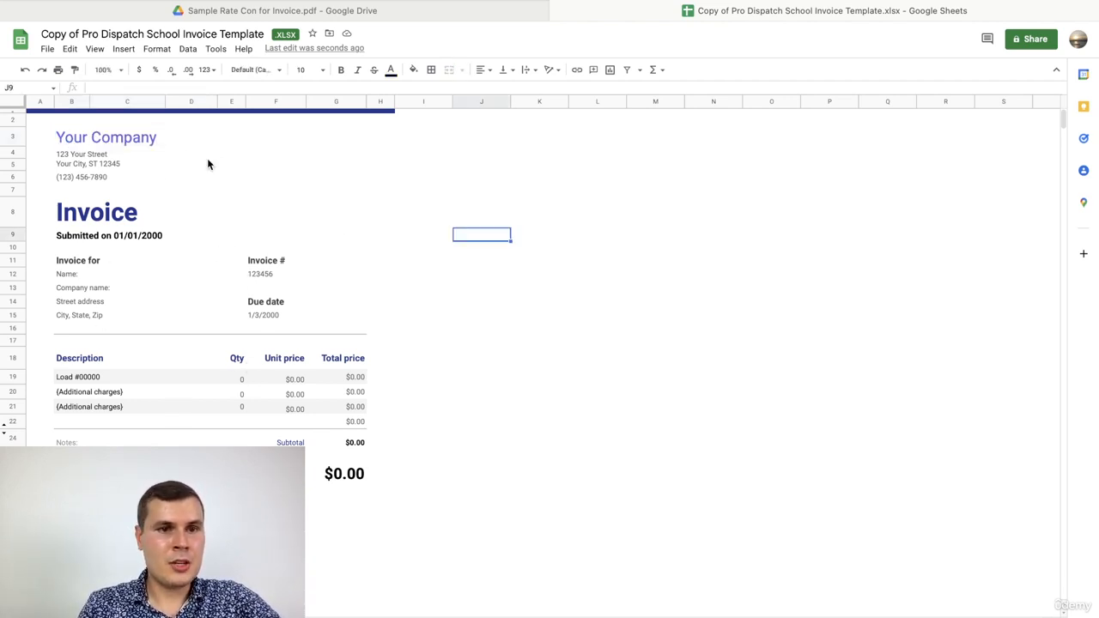
click(86, 138)
triple_click(85, 133)
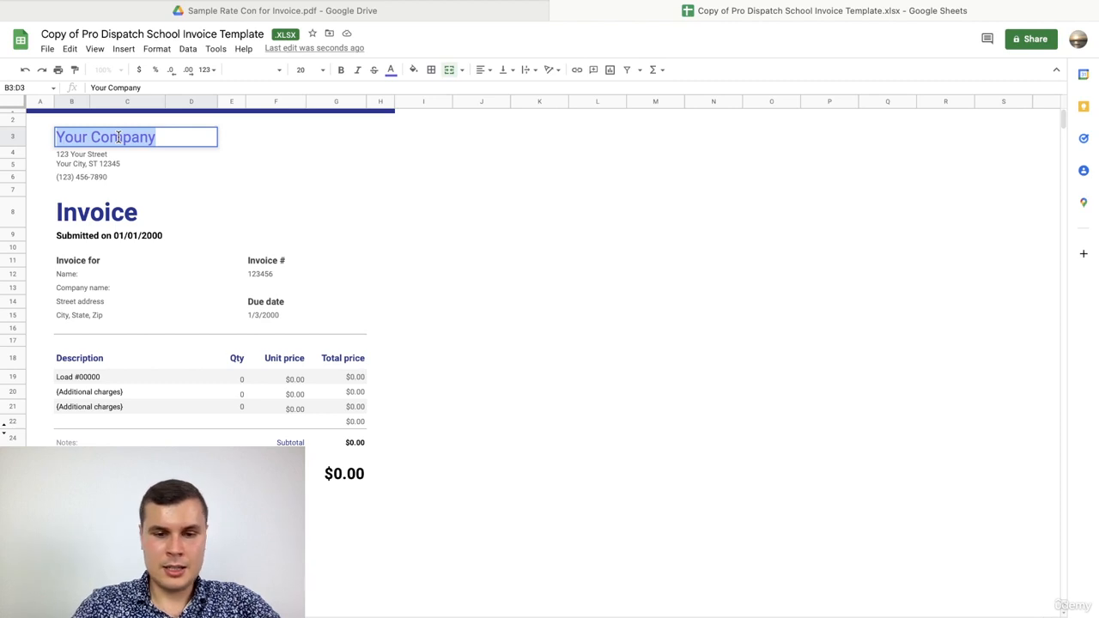
text(Dmitry L)
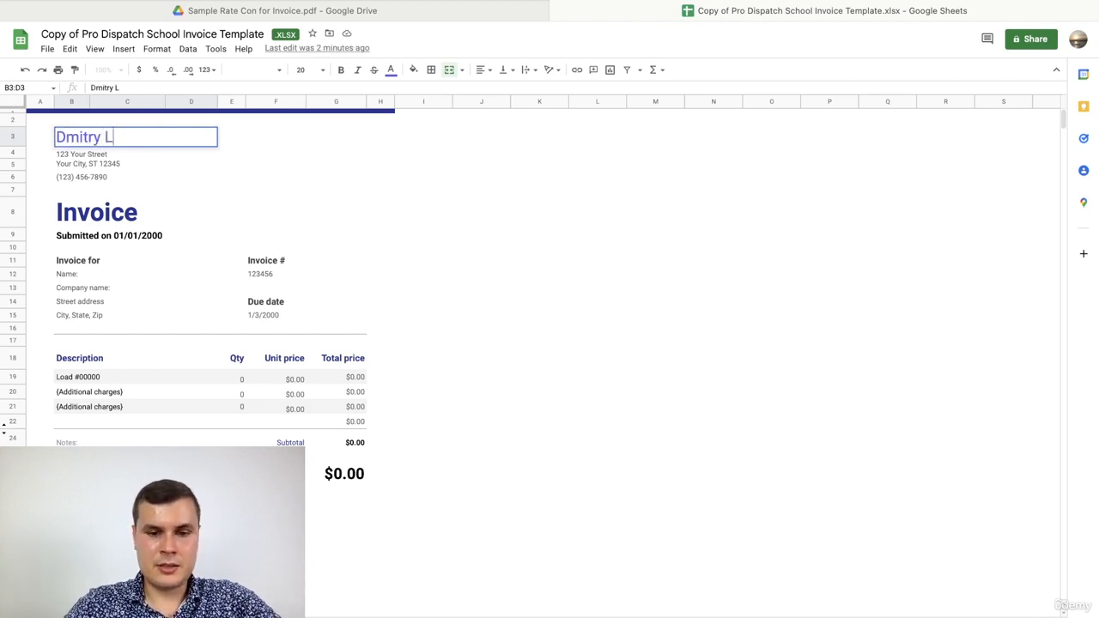
text(ogistics)
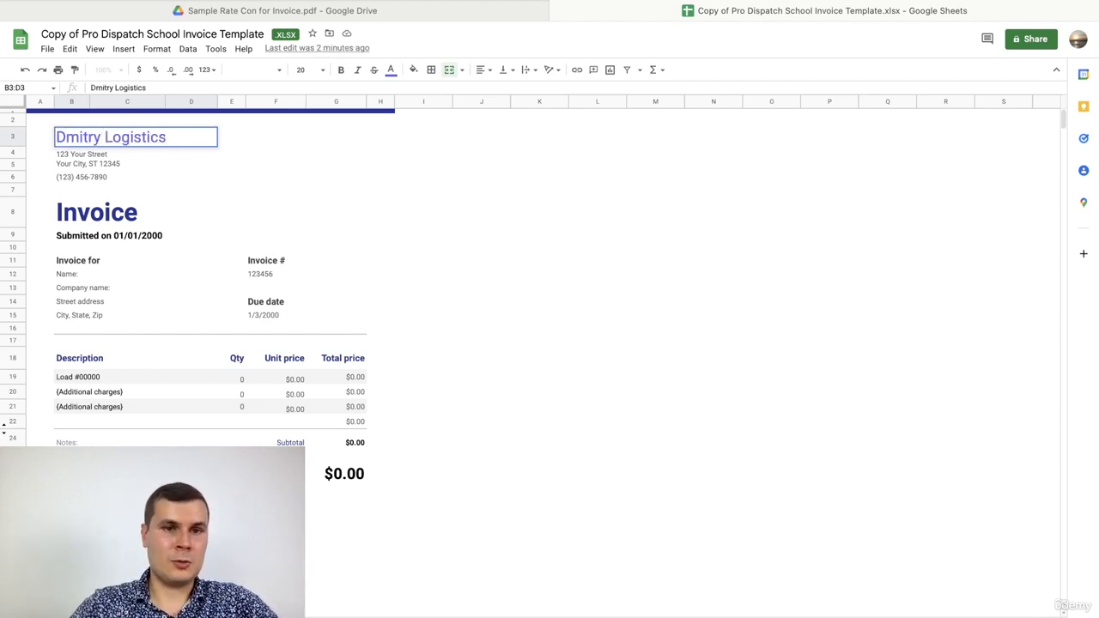
click(317, 248)
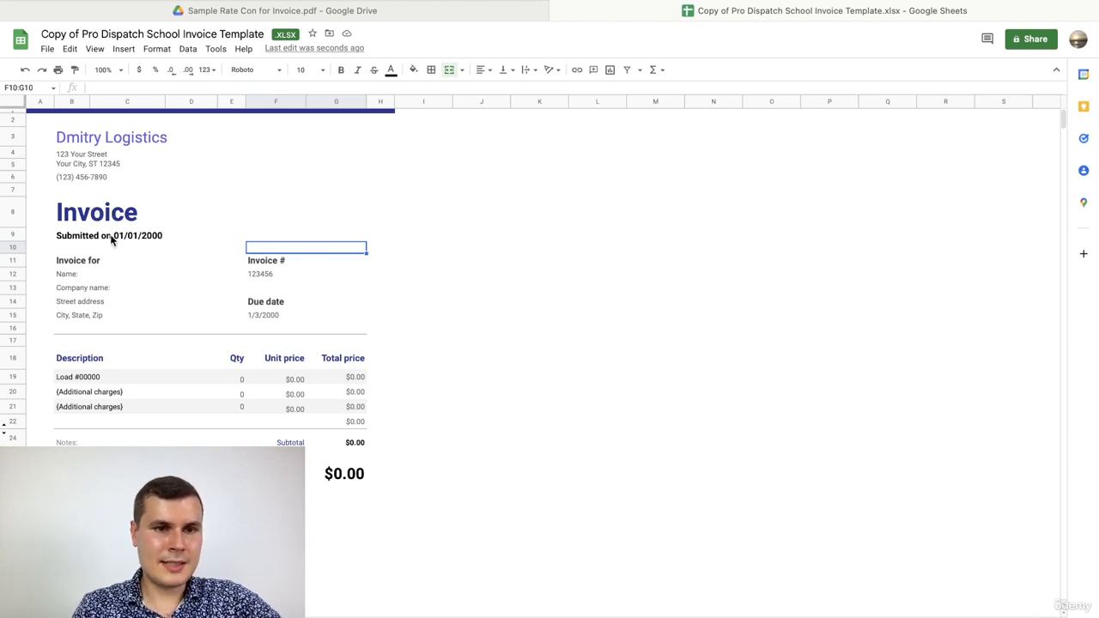
- Check the delivery date in the rate confirmation PDF and set the invoice's submitted date to 01/22/2021
click(302, 14)
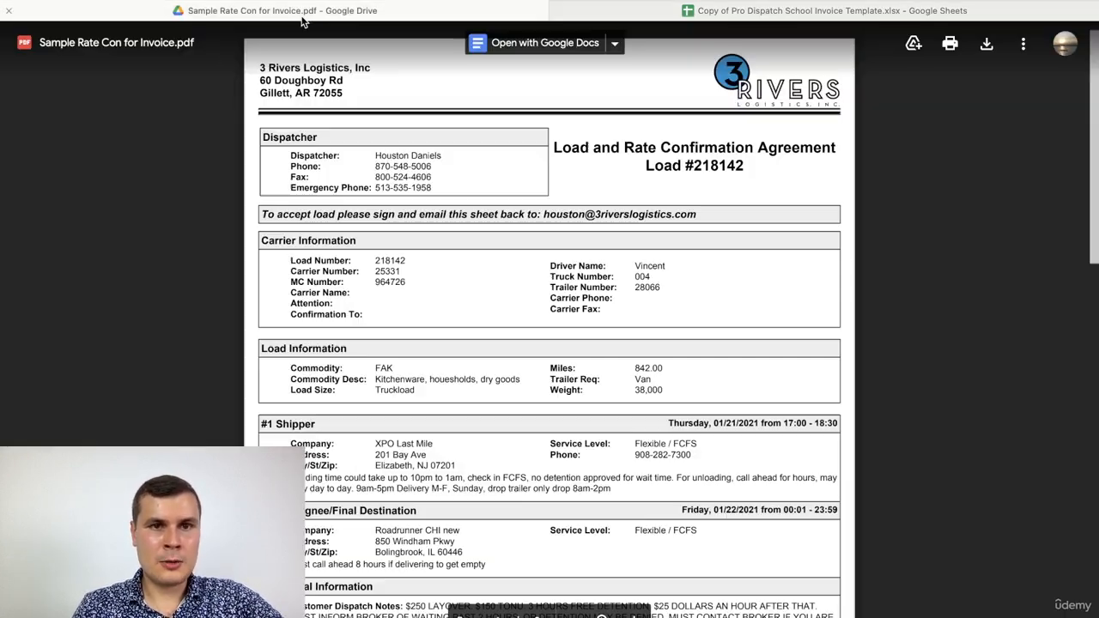
scroll(418, 266, down, 1)
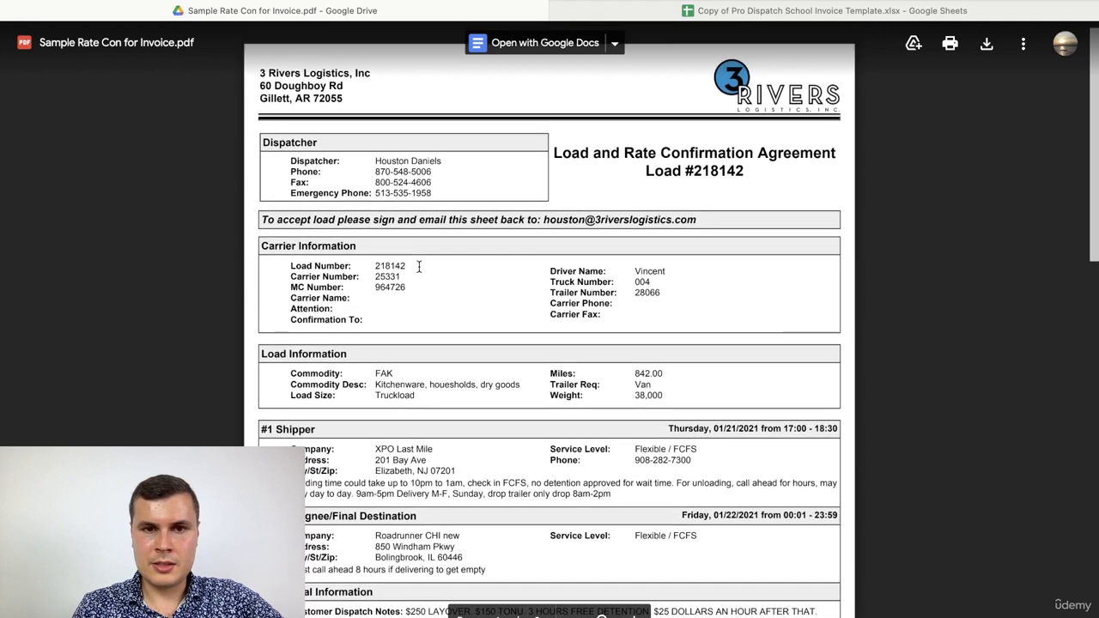
scroll(495, 280, down, 1)
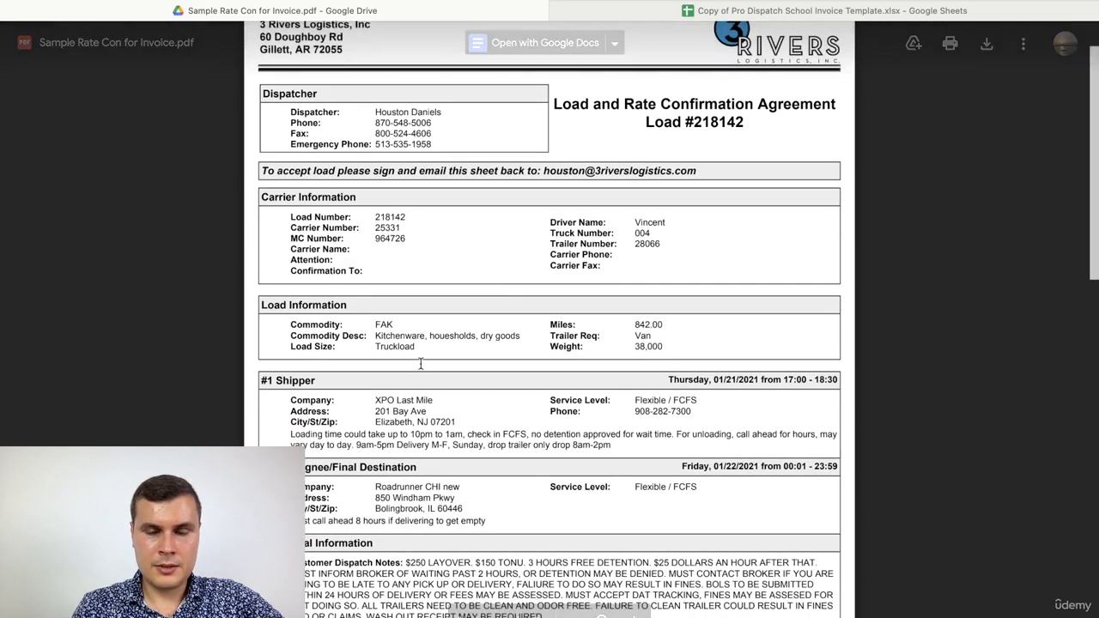
scroll(420, 363, up, 1)
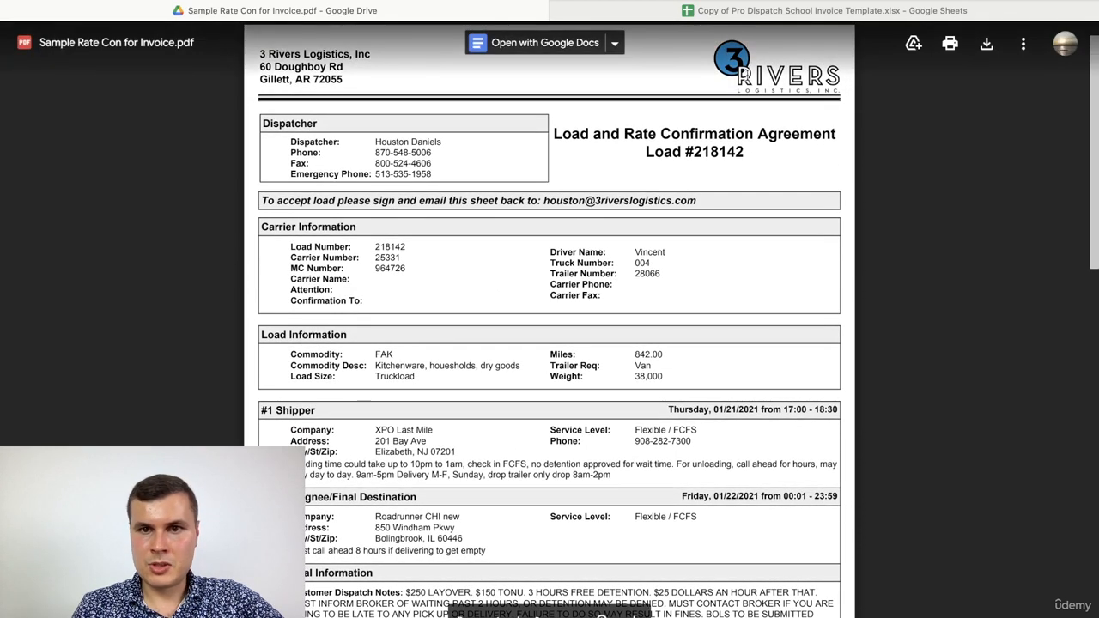
scroll(582, 245, down, 1)
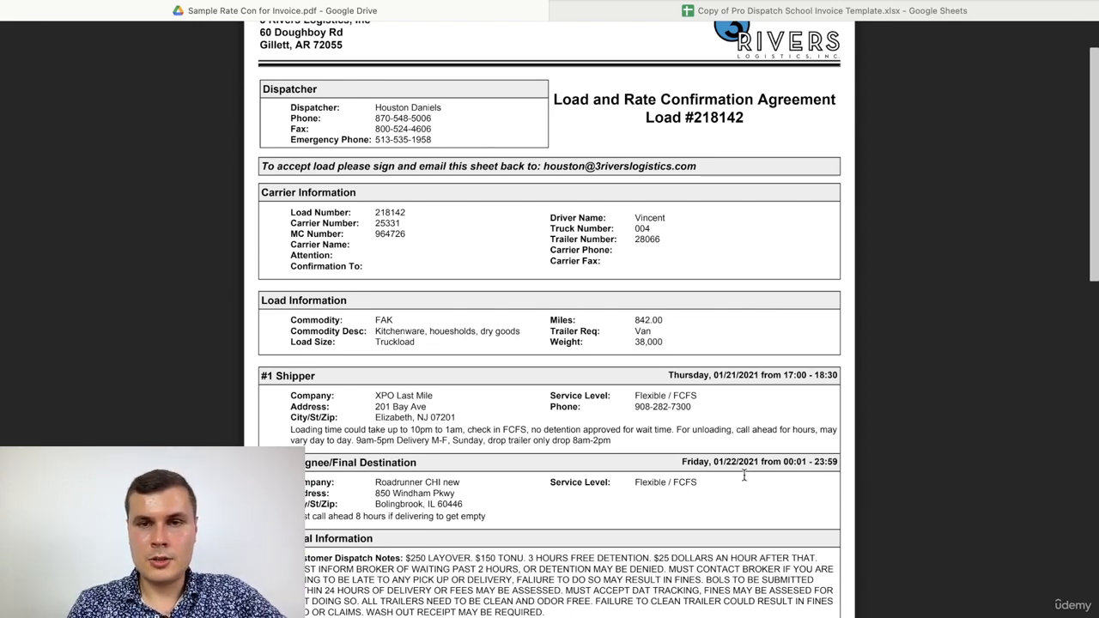
click(720, 10)
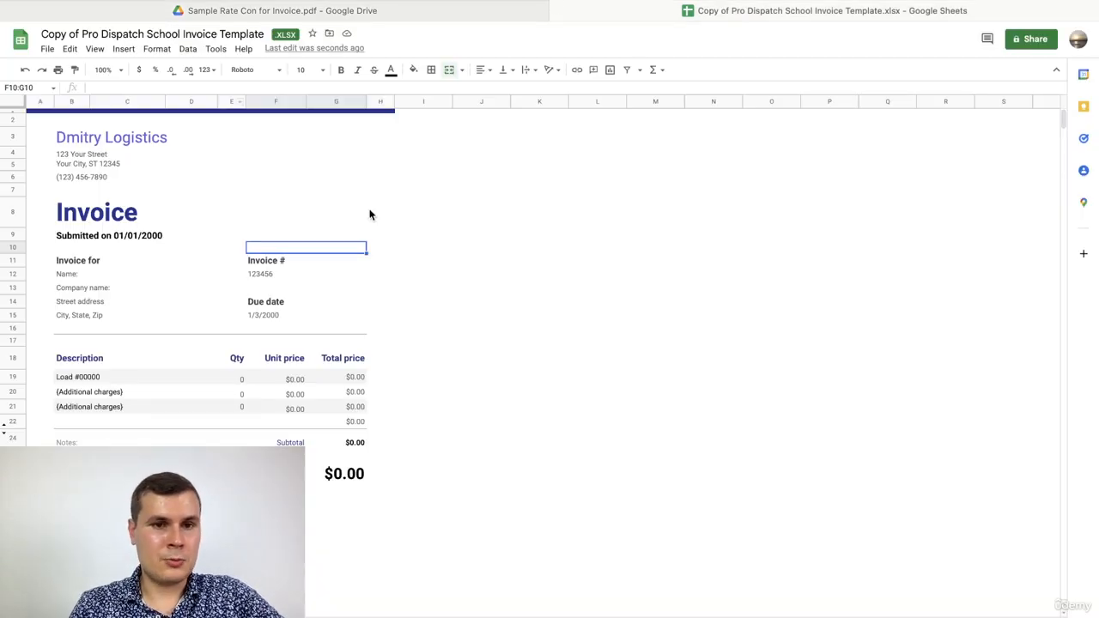
click(129, 236)
double_click(138, 233)
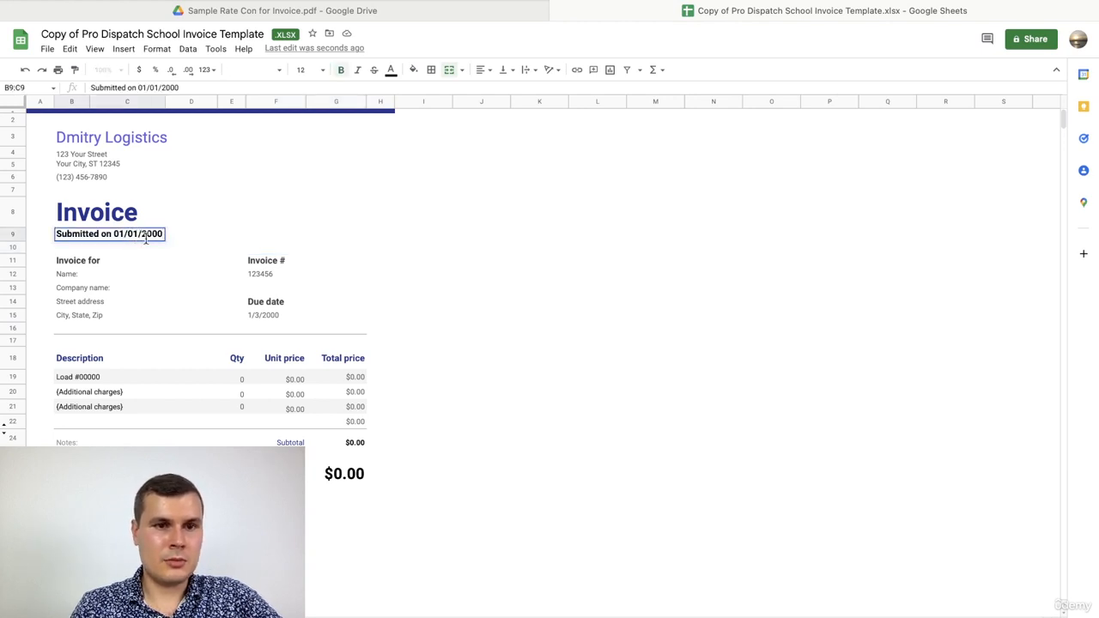
key(BackSpace)
key(BackSpace)
text(22)
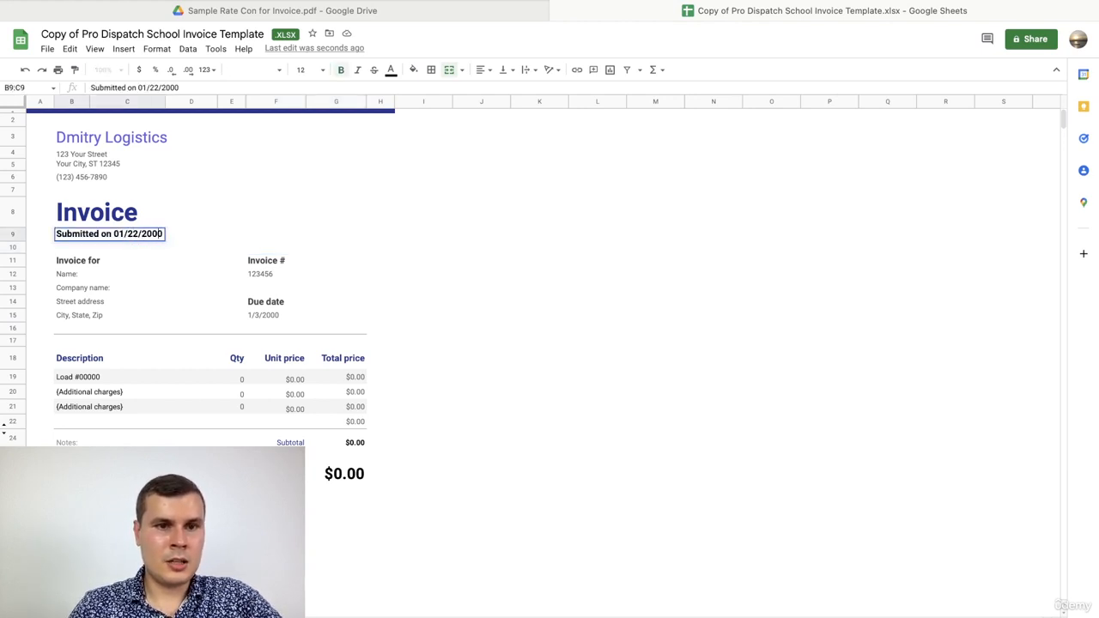
key(BackSpace)
text(21)
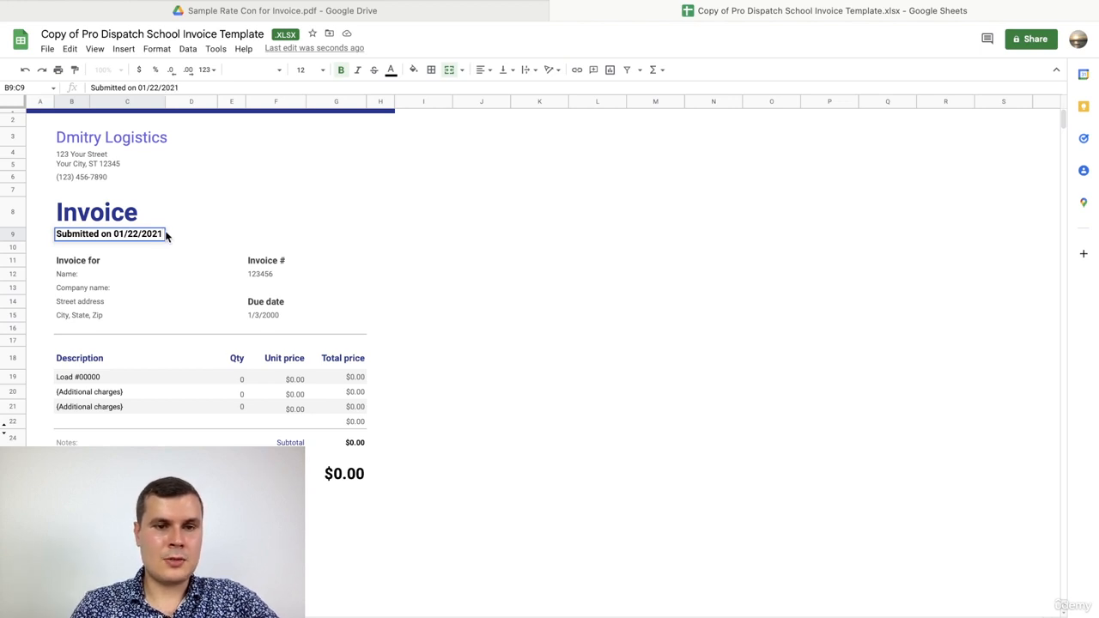
click(468, 238)
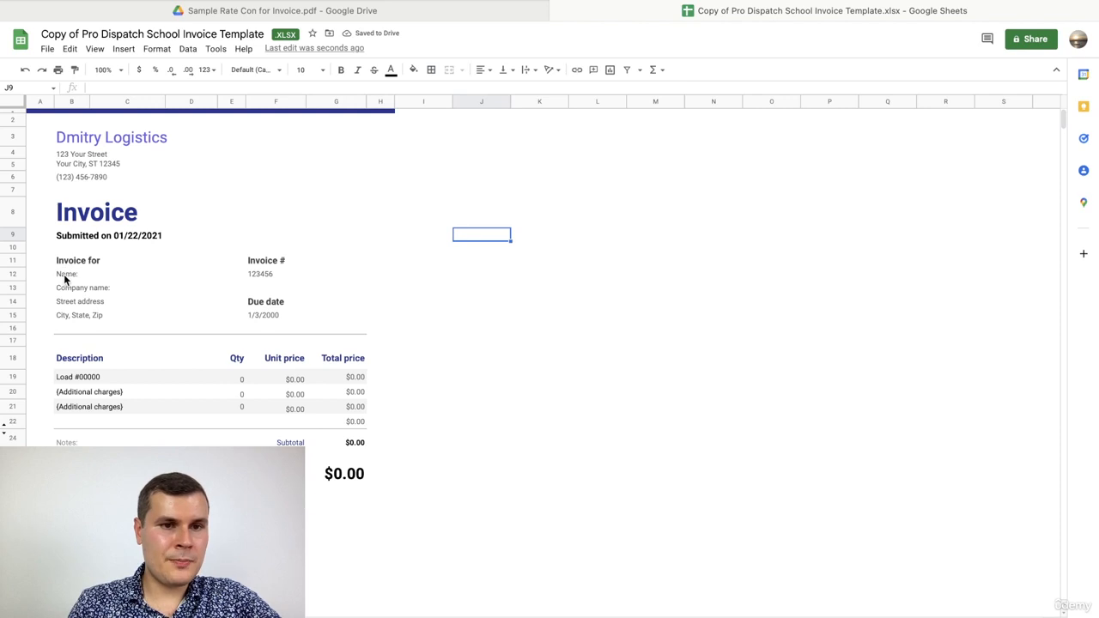
- Copy the dispatcher's full name from the rate confirmation and add it after "Name:" in the invoice's recipient details
click(442, 10)
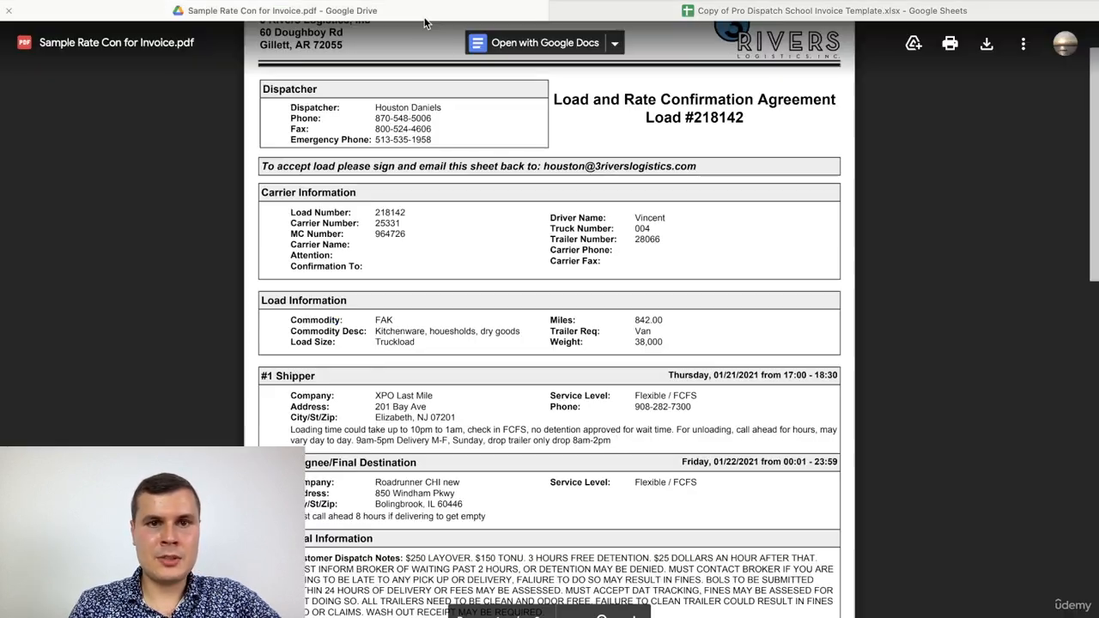
scroll(446, 243, up, 2)
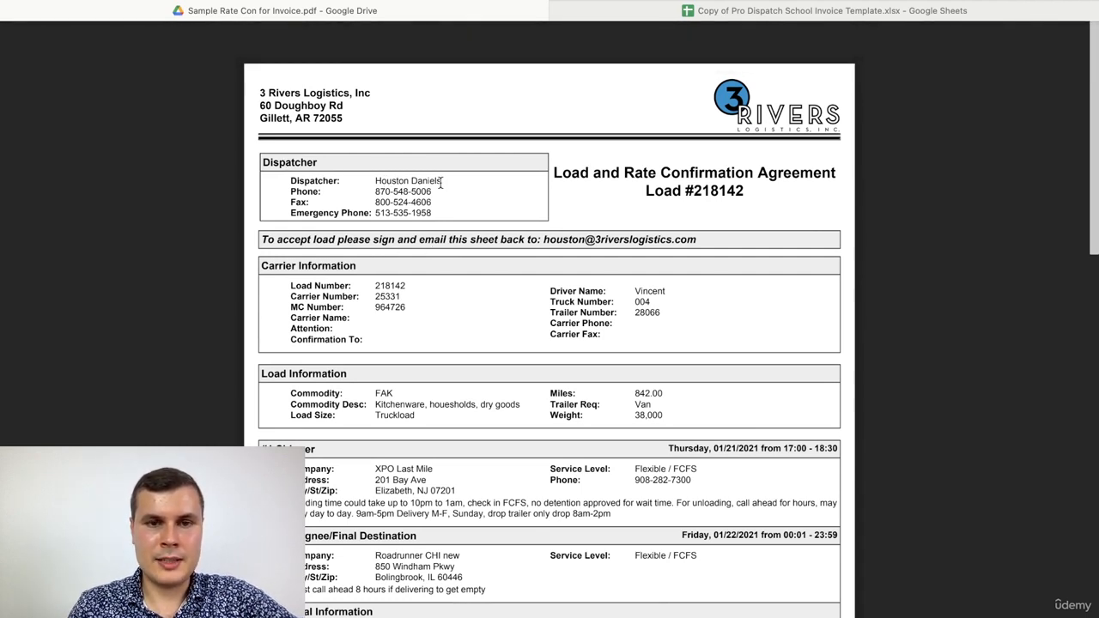
drag(441, 181, 375, 182)
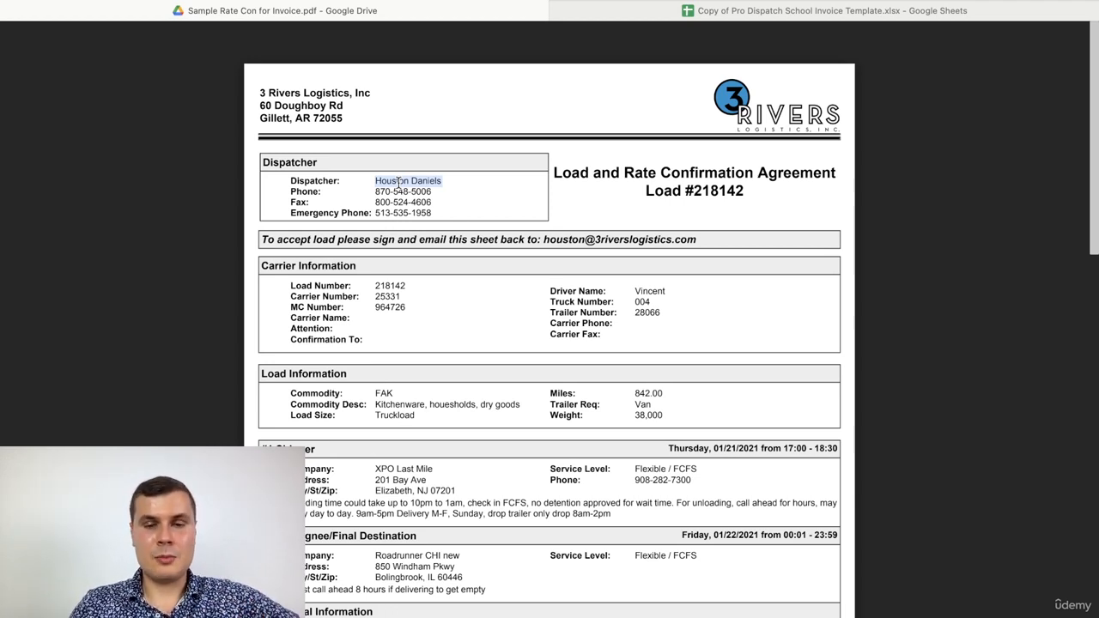
click(601, 200)
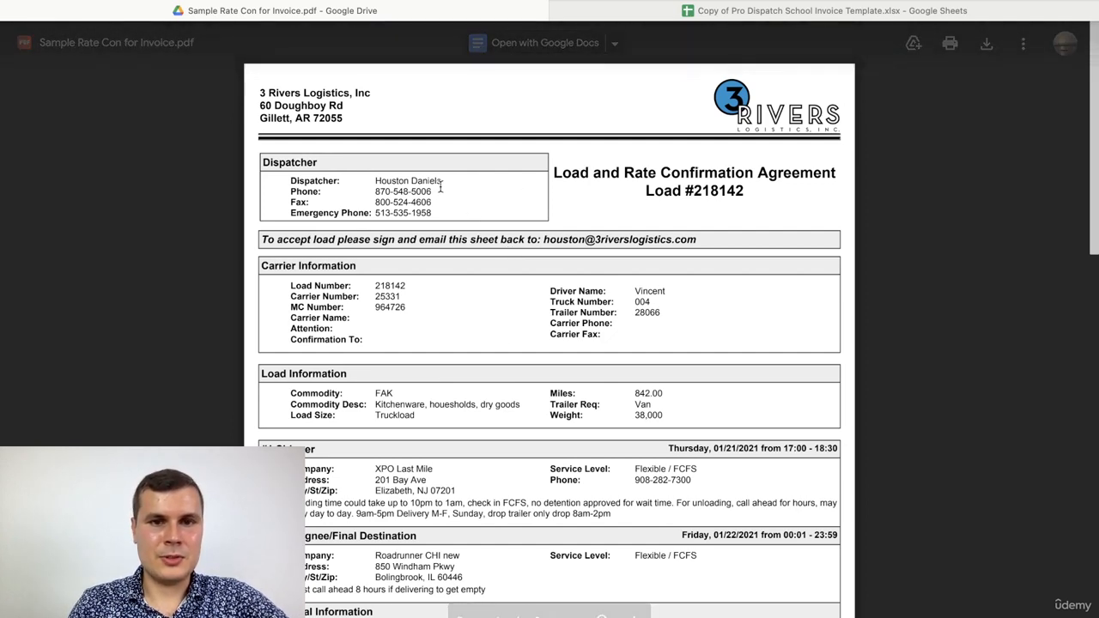
drag(443, 181, 389, 184)
key(ctrl+c)
scroll(388, 183, down, 1)
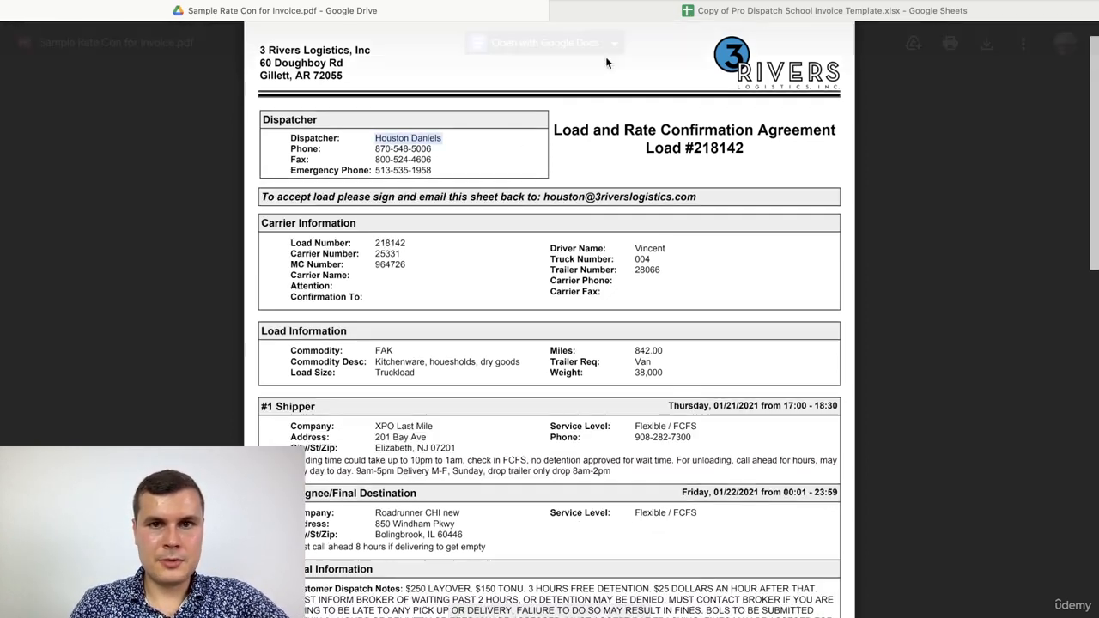
click(615, 17)
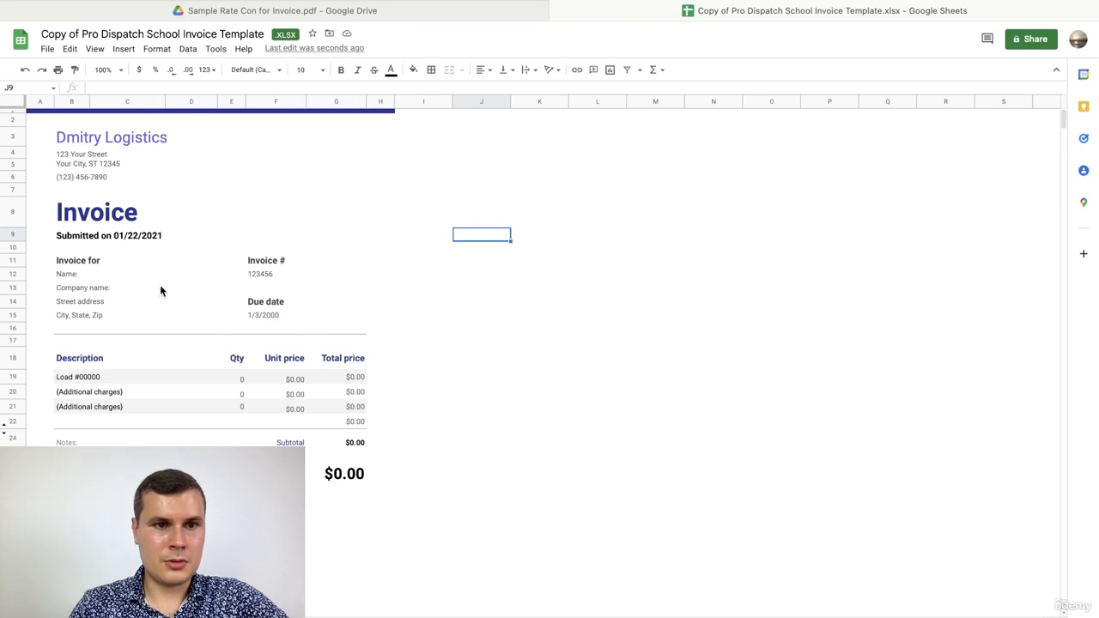
click(104, 277)
double_click(101, 276)
key(ctrl+v)
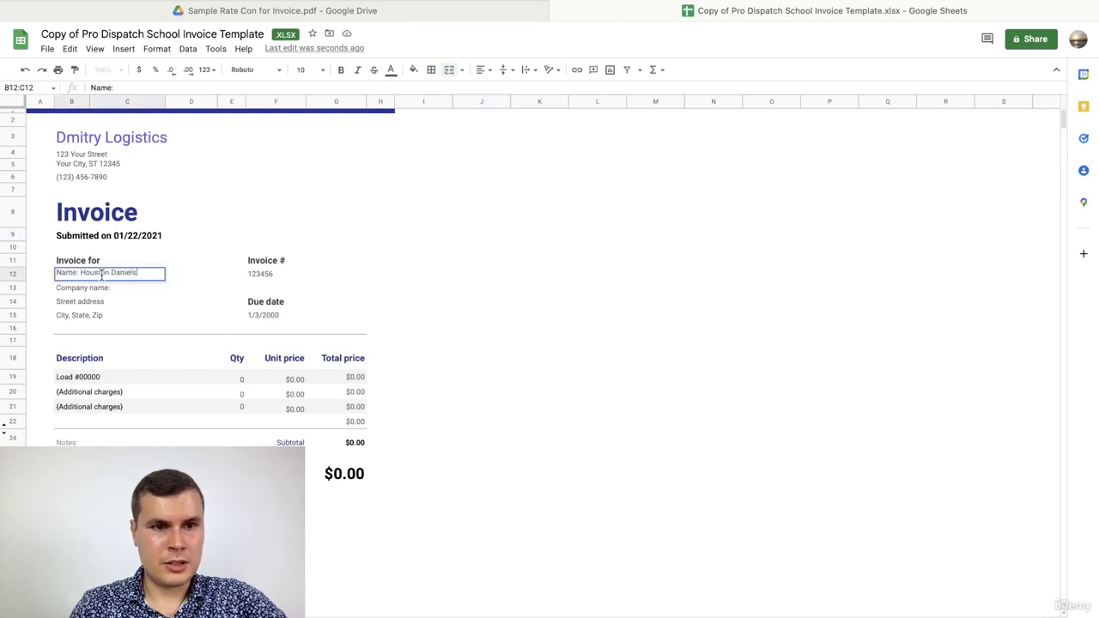
- Copy the broker's company name, 3 Rivers Logistics, Inc, from the rate confirmation and add it after "Company name:" in the invoice
click(128, 286)
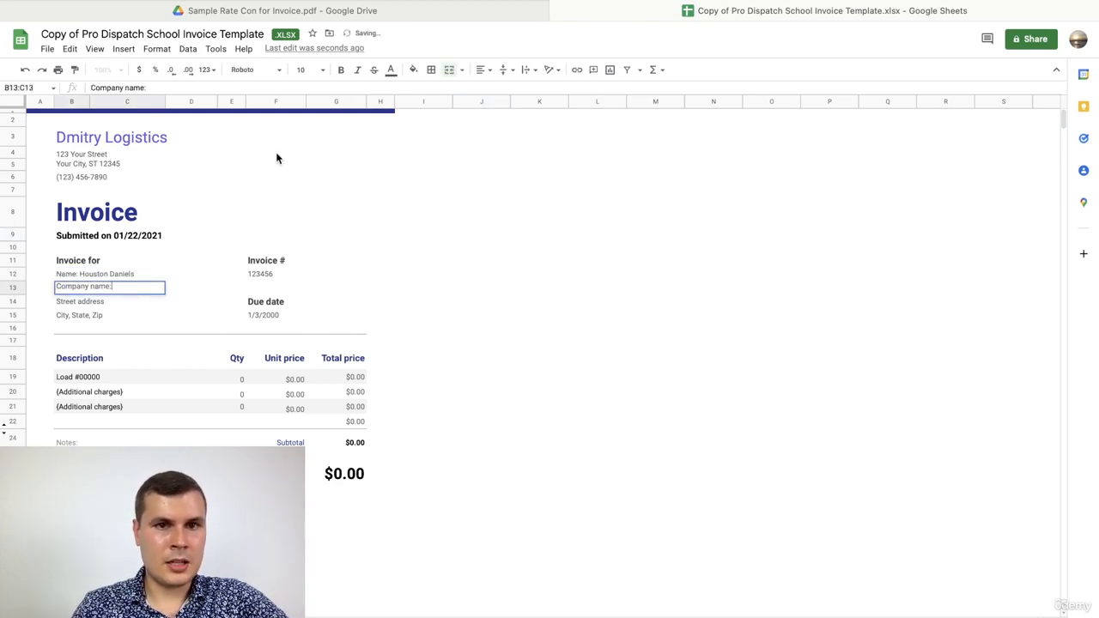
click(429, 17)
scroll(410, 206, up, 1)
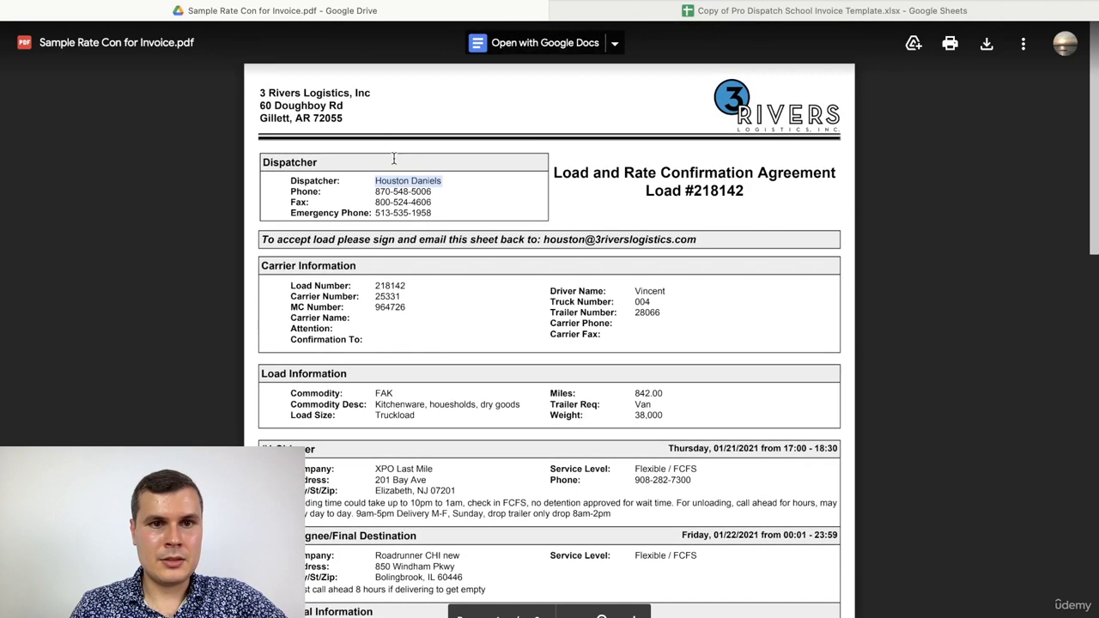
drag(252, 93, 369, 93)
key(super+c)
scroll(363, 92, down, 1)
click(626, 12)
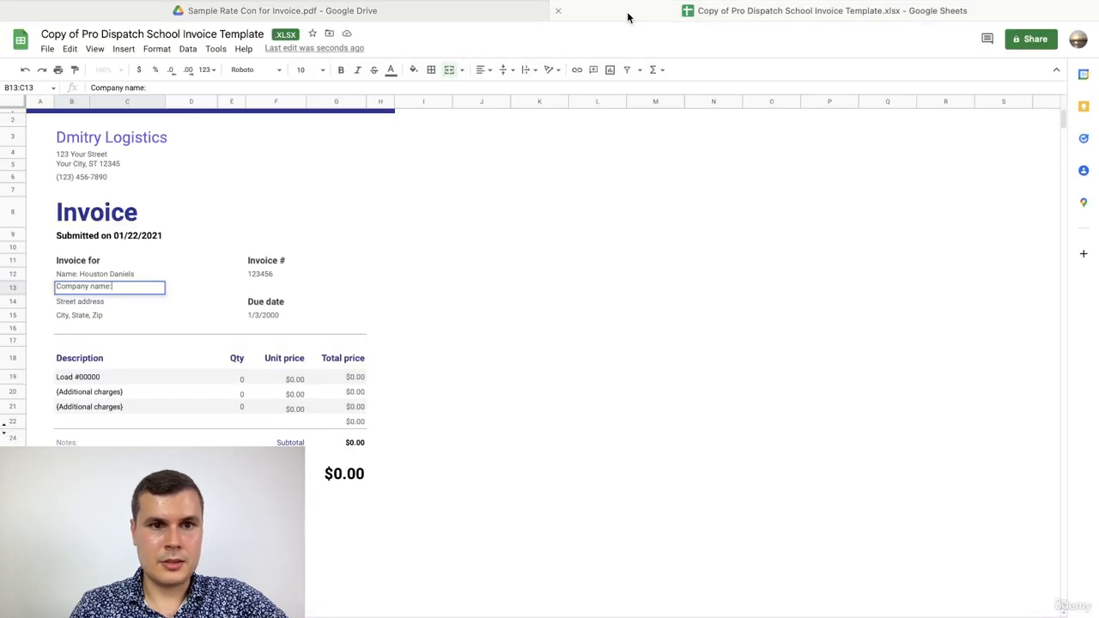
key(super+v)
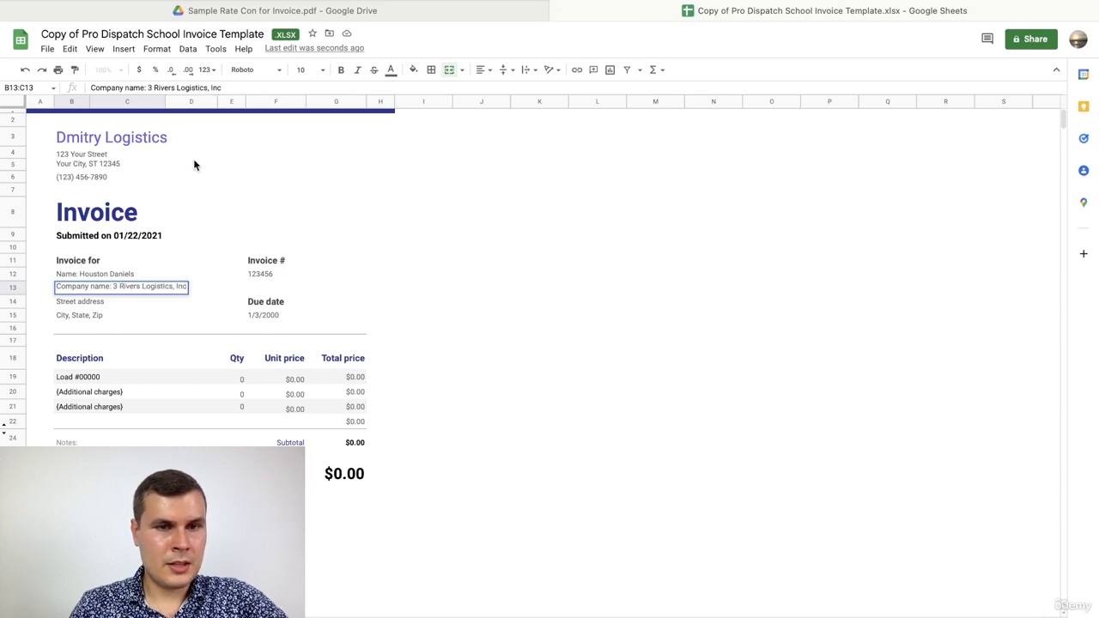
- Copy the broker's street address from the rate confirmation into the invoice's "Street address" line, separating label and address with a colon
click(276, 10)
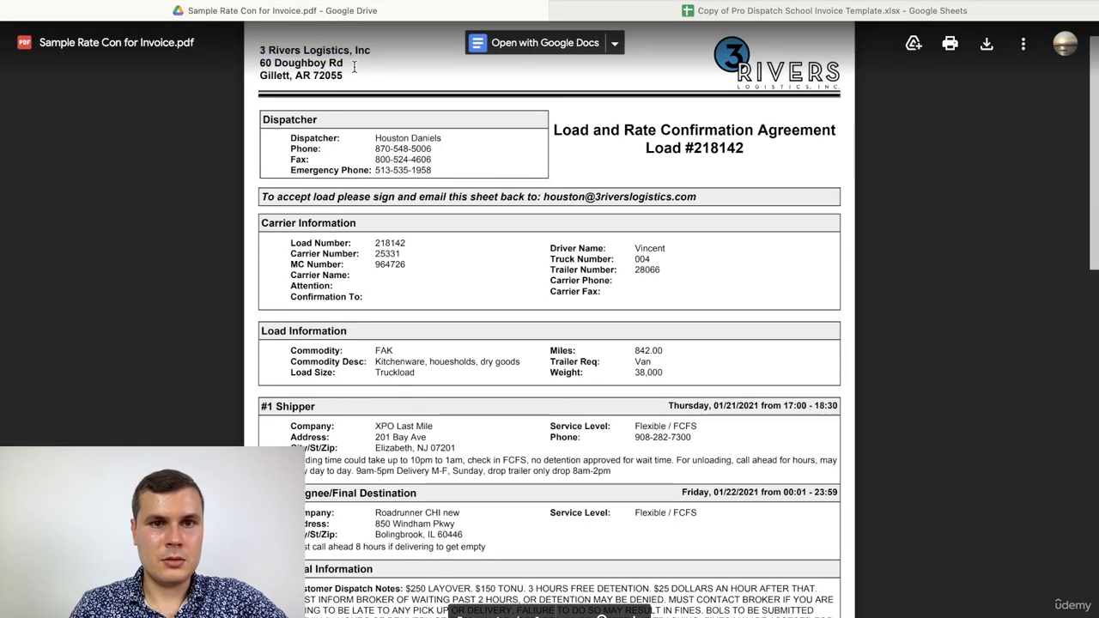
drag(350, 66, 259, 65)
key(super+c)
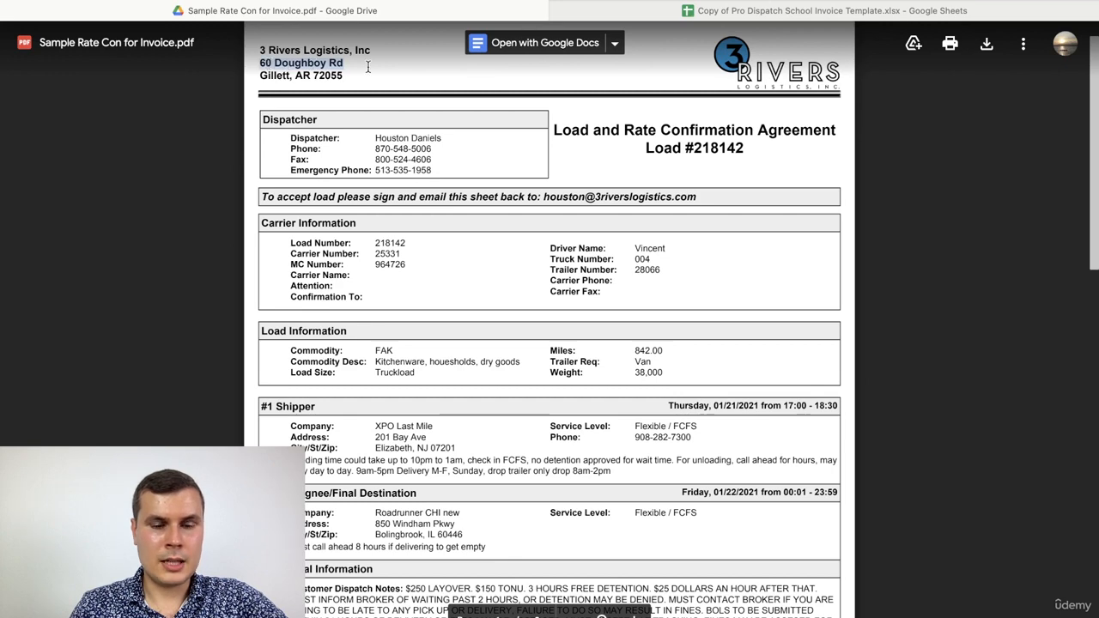
click(639, 8)
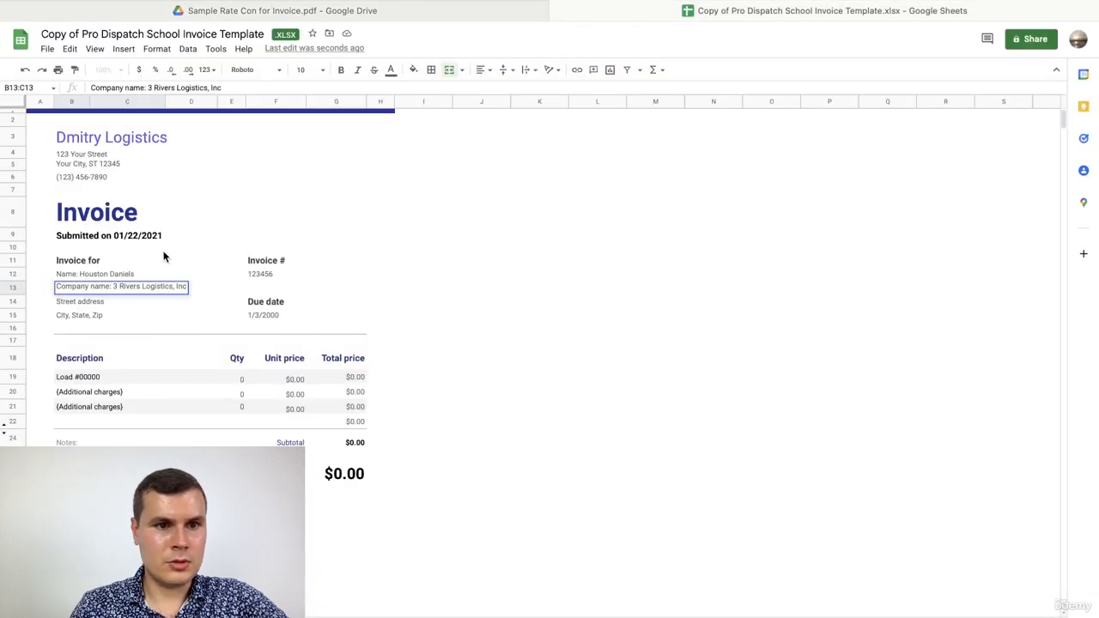
double_click(118, 299)
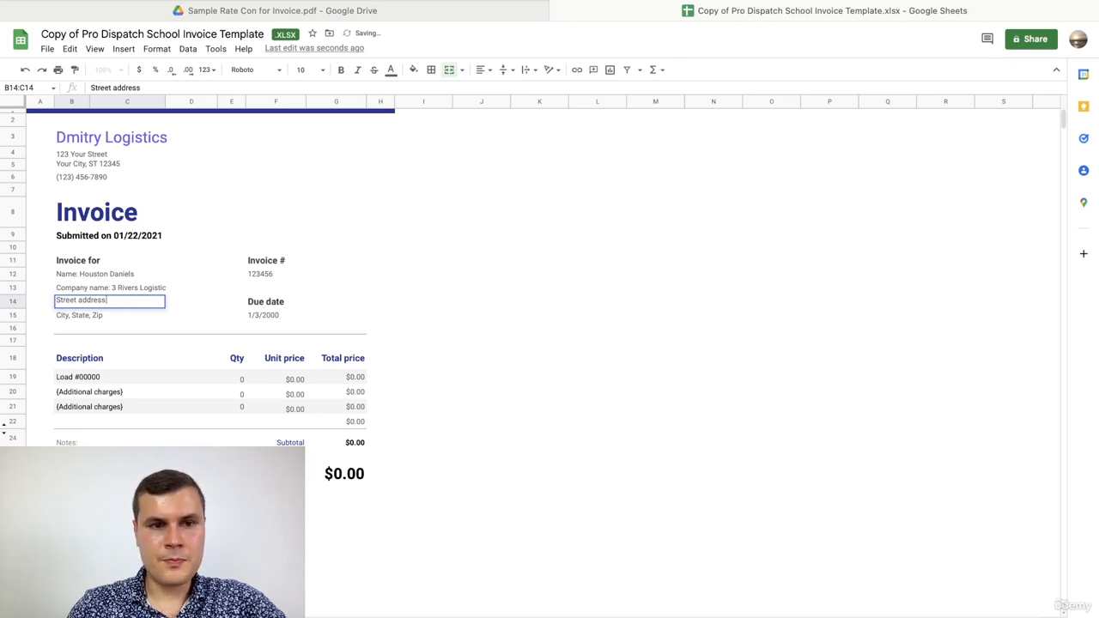
key(super+v)
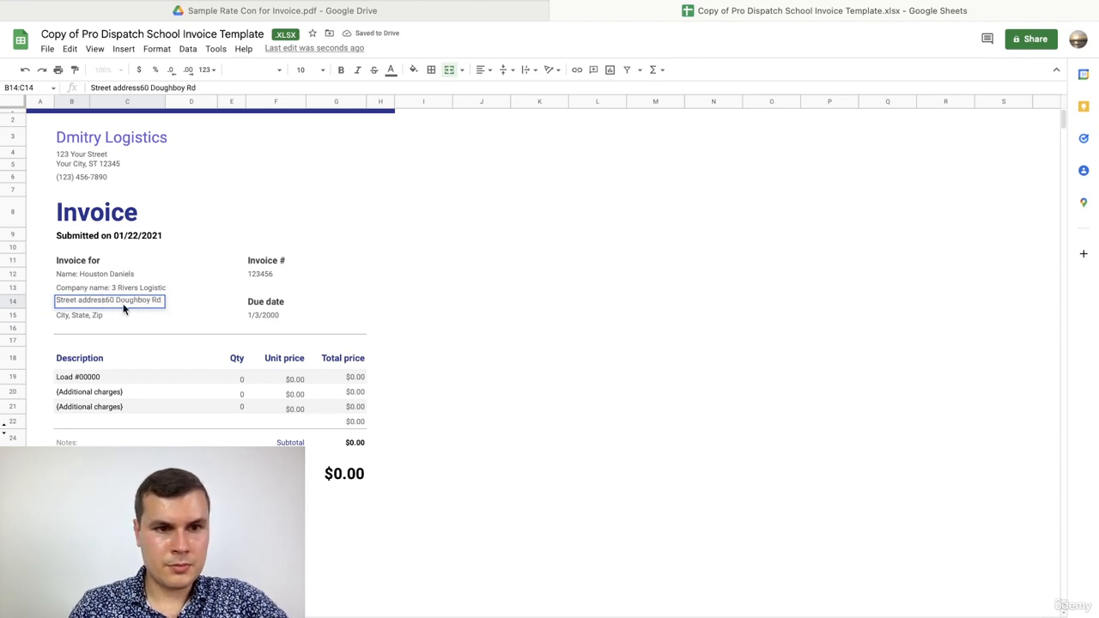
click(107, 300)
text(:)
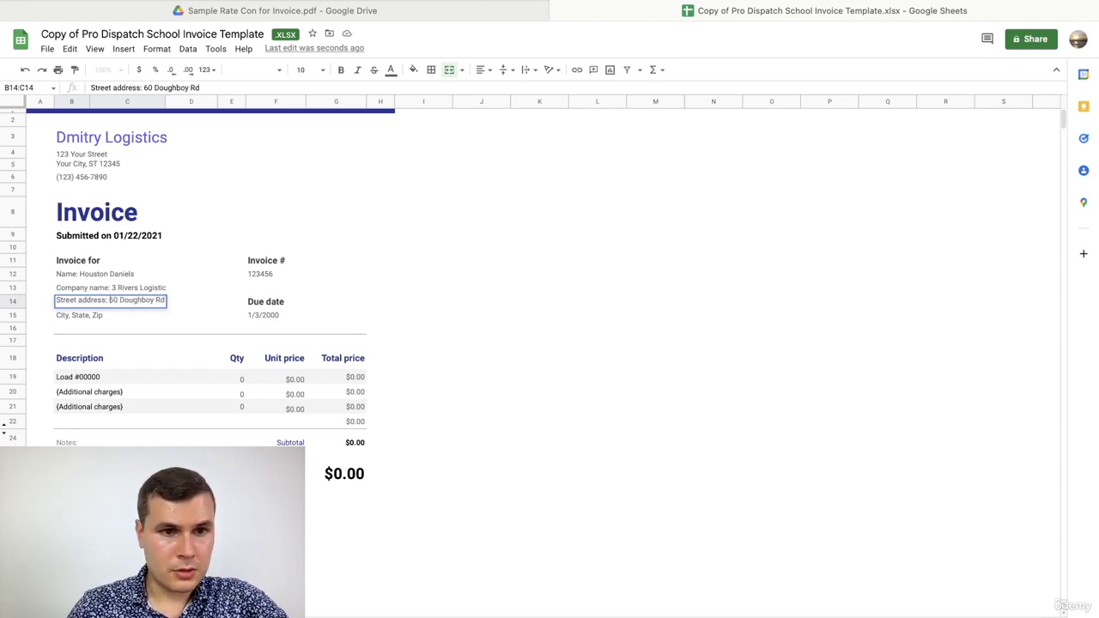
click(117, 314)
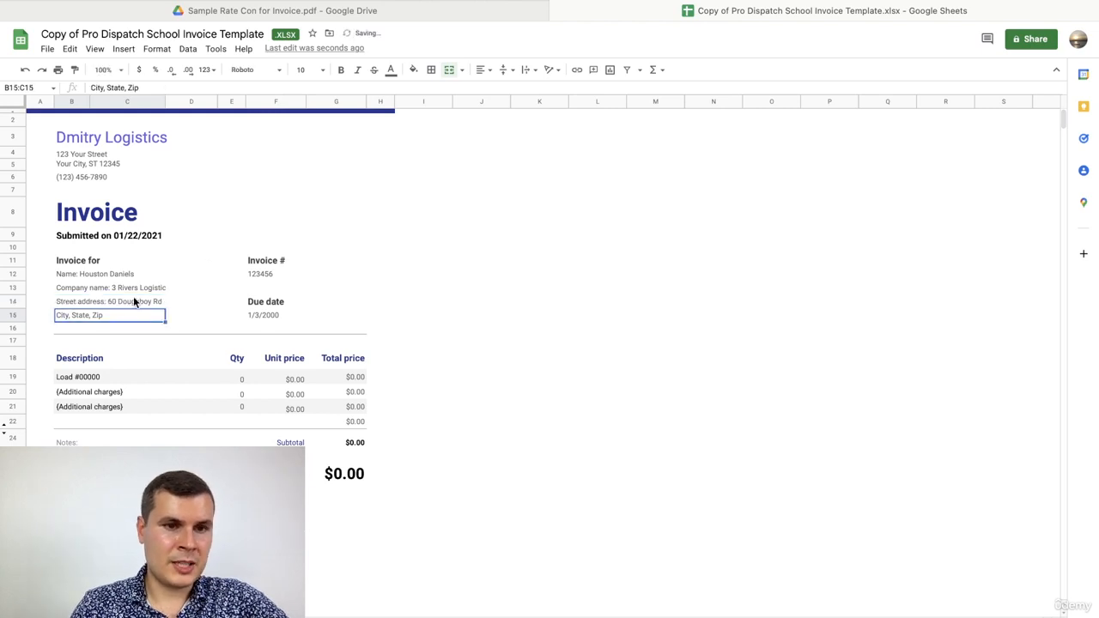
- Copy the broker's city, state and zip from the rate confirmation and add them after "City, State, Zip:" in the invoice
click(465, 13)
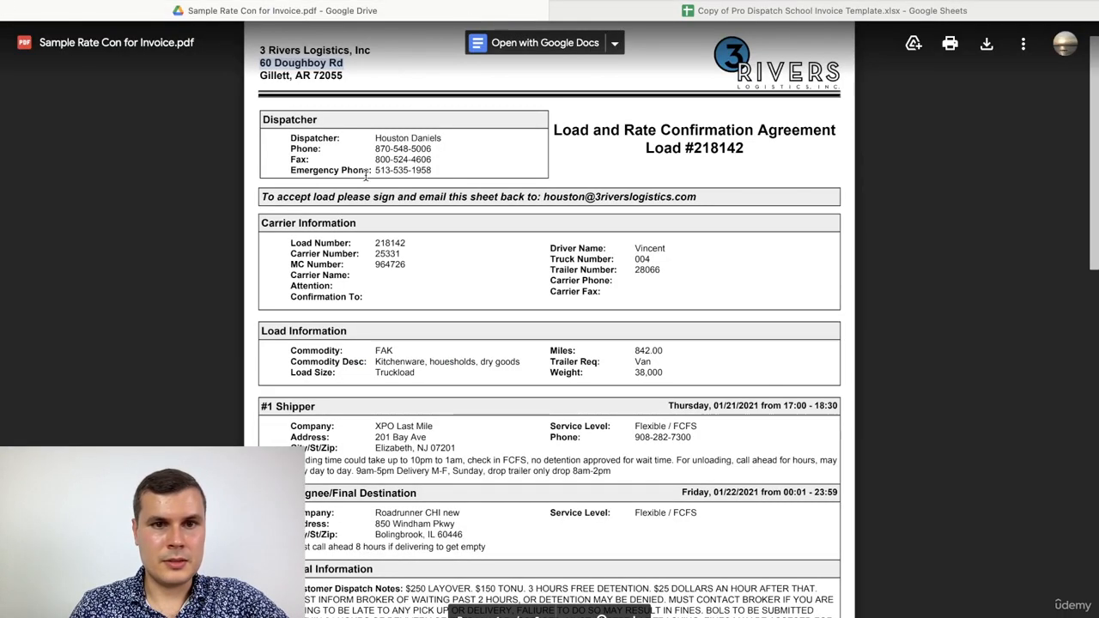
click(349, 74)
drag(349, 74, 259, 76)
key(ctrl+c)
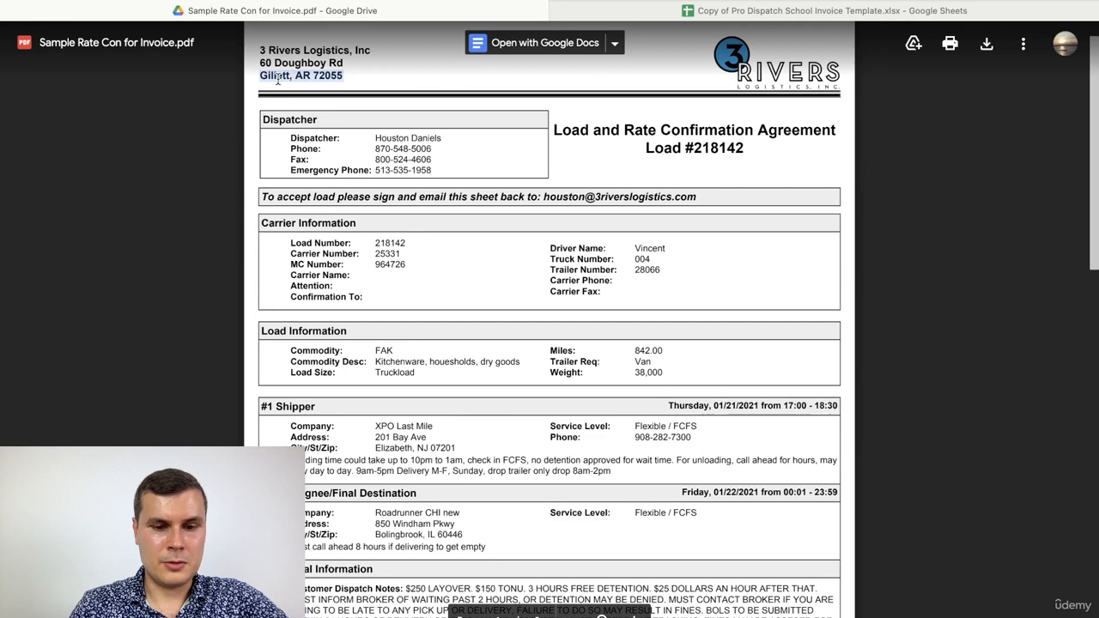
click(663, 14)
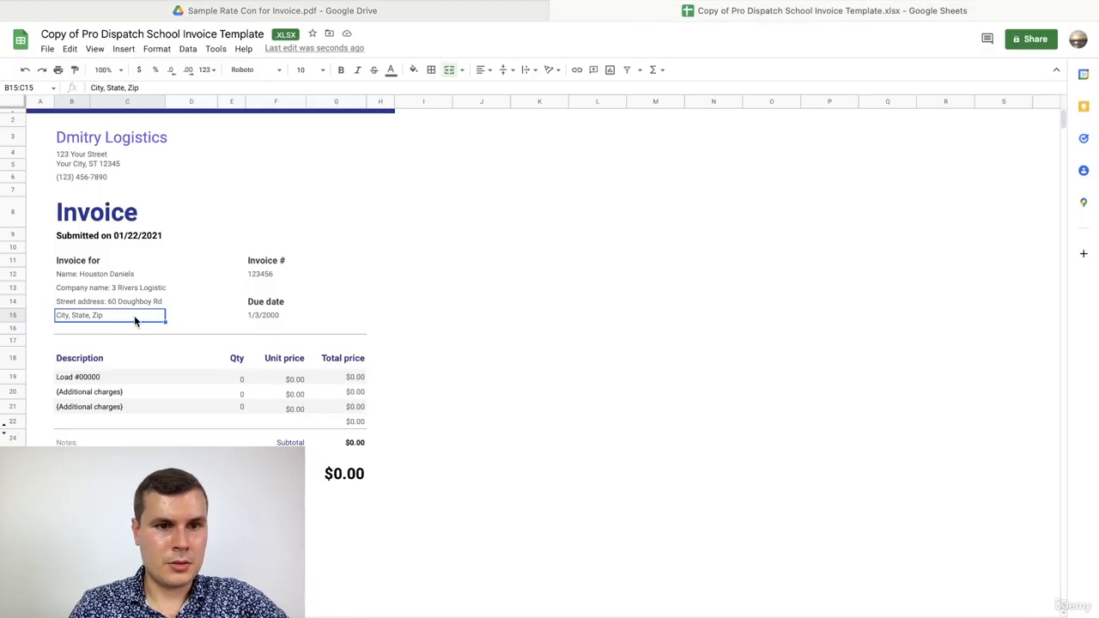
double_click(133, 315)
text(:)
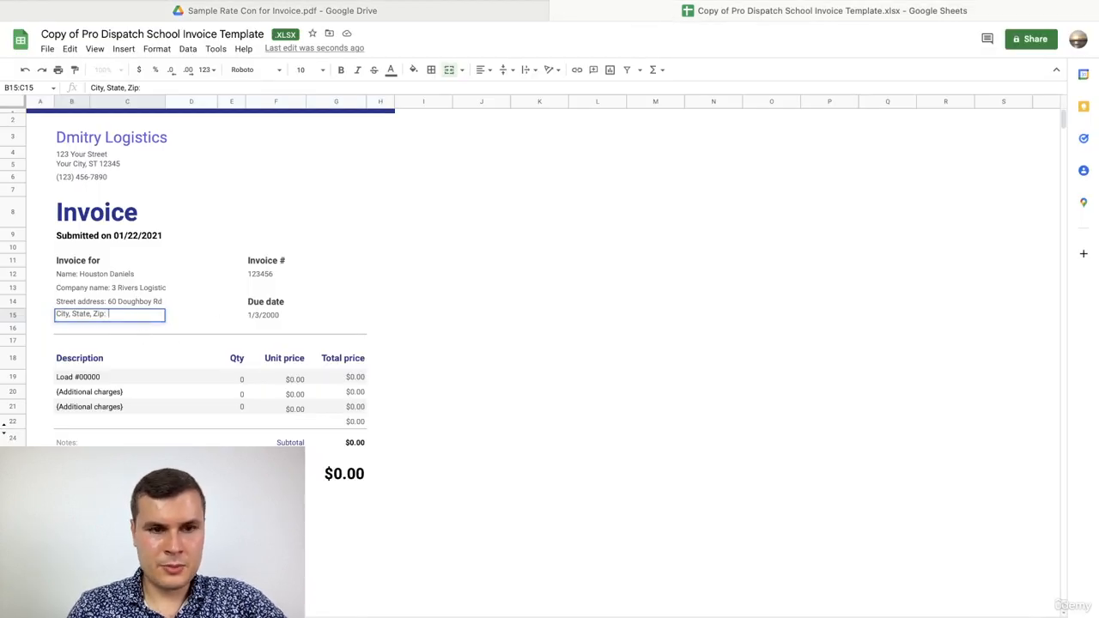
key(ctrl+v)
click(622, 301)
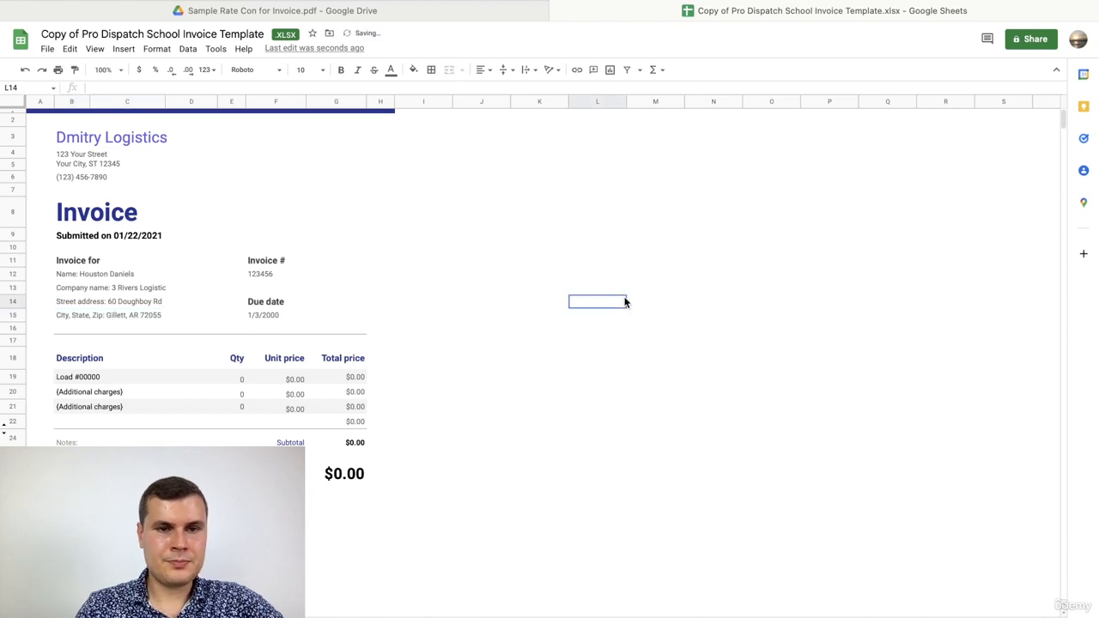
- Copy the load number from the rate confirmation's carrier information and use it to replace the placeholder under "Invoice #"
click(318, 273)
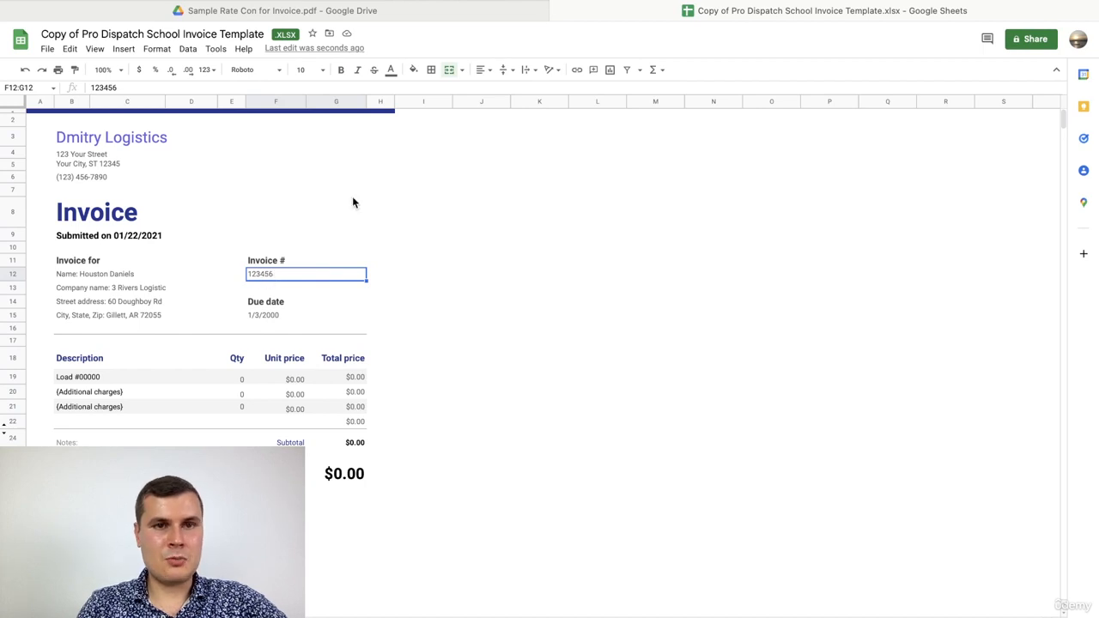
click(370, 14)
scroll(462, 175, up, 1)
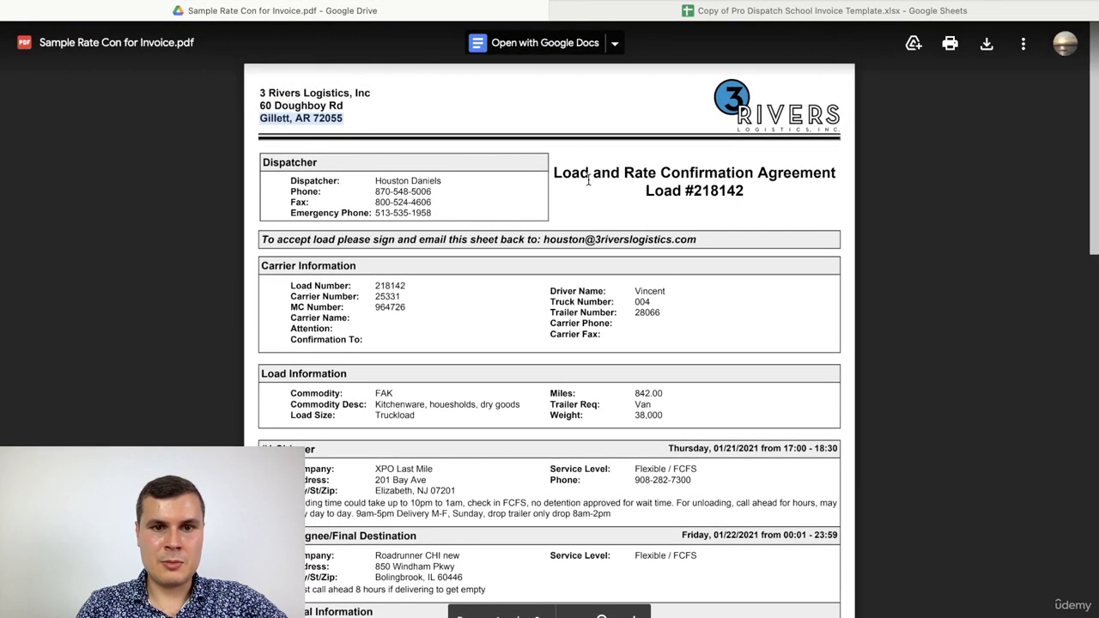
click(376, 288)
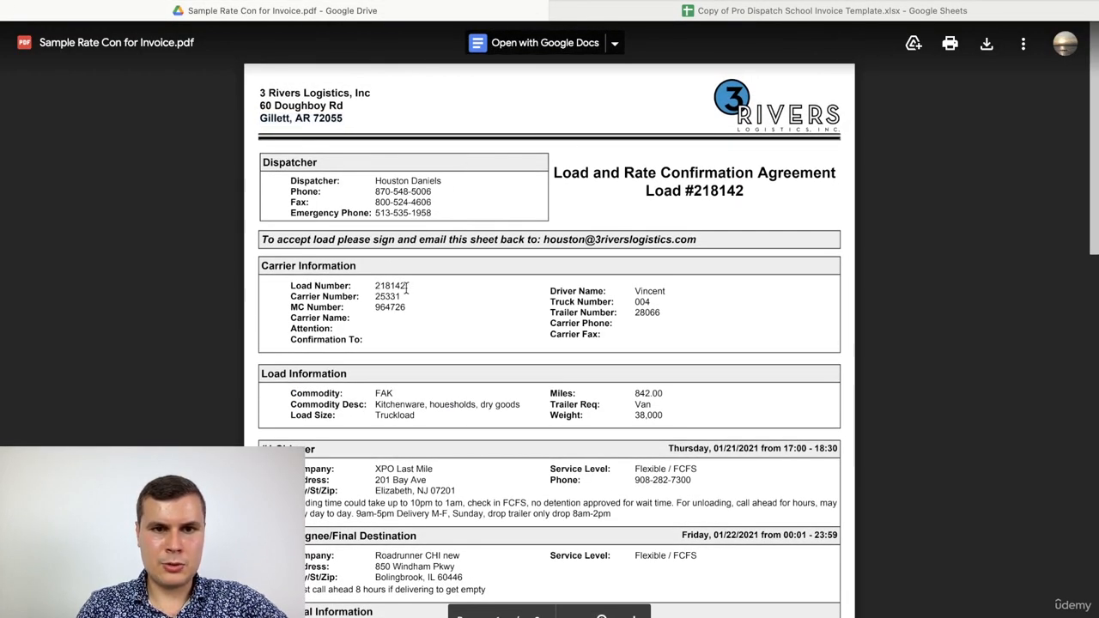
double_click(404, 286)
key(ctrl+c)
scroll(406, 287, down, 1)
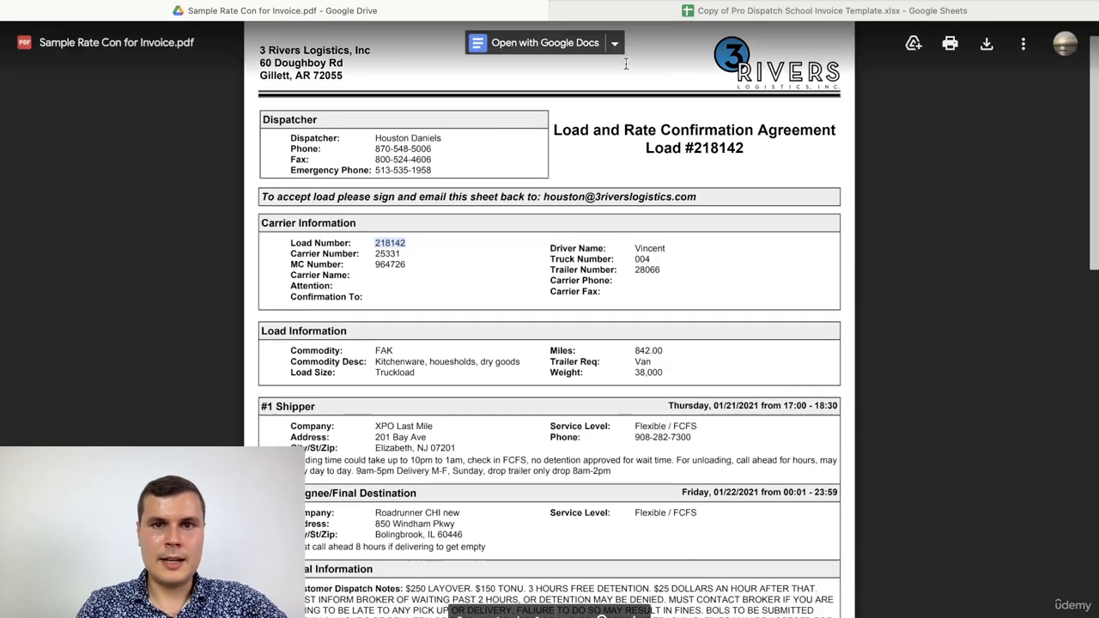
click(641, 15)
double_click(295, 280)
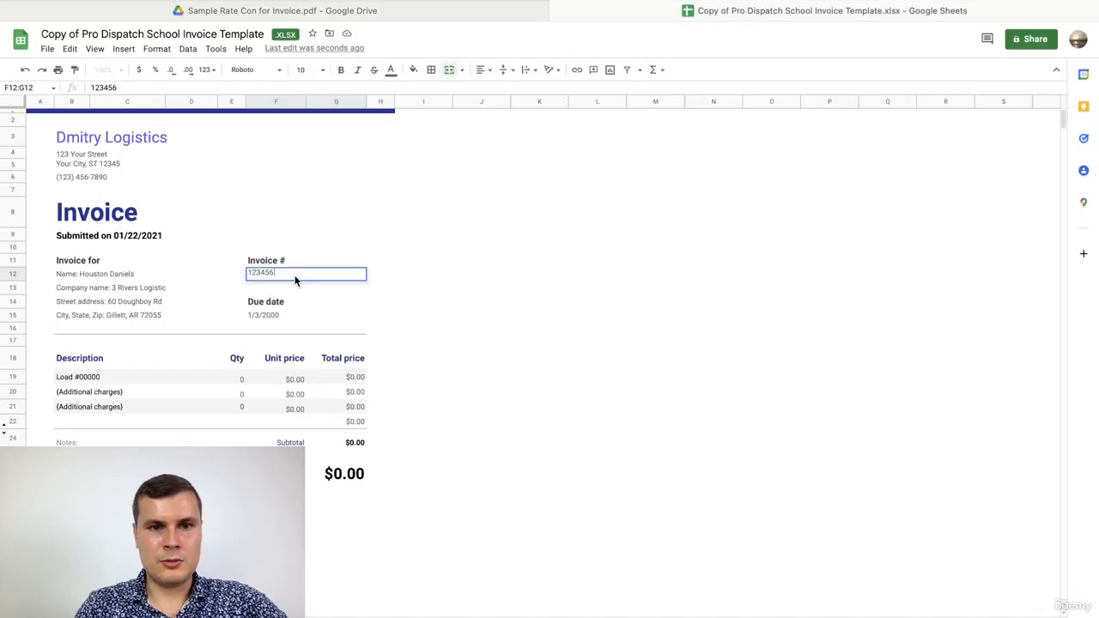
key(ctrl+a)
key(ctrl+v)
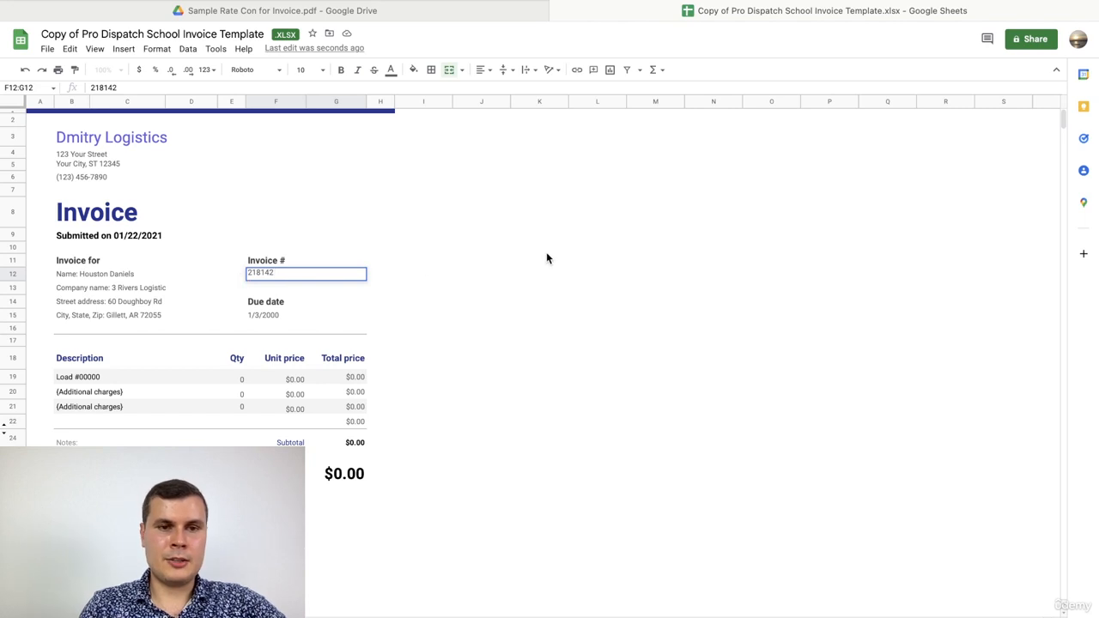
click(546, 250)
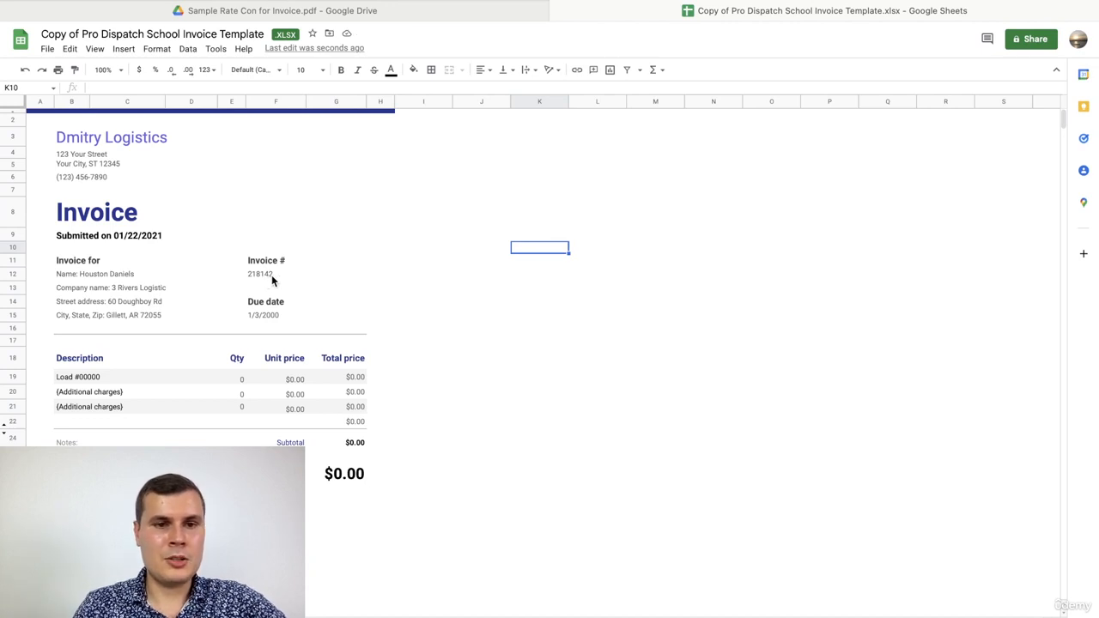
- Replace the placeholder zeros after "Load #" in the first description line with the load number
click(255, 320)
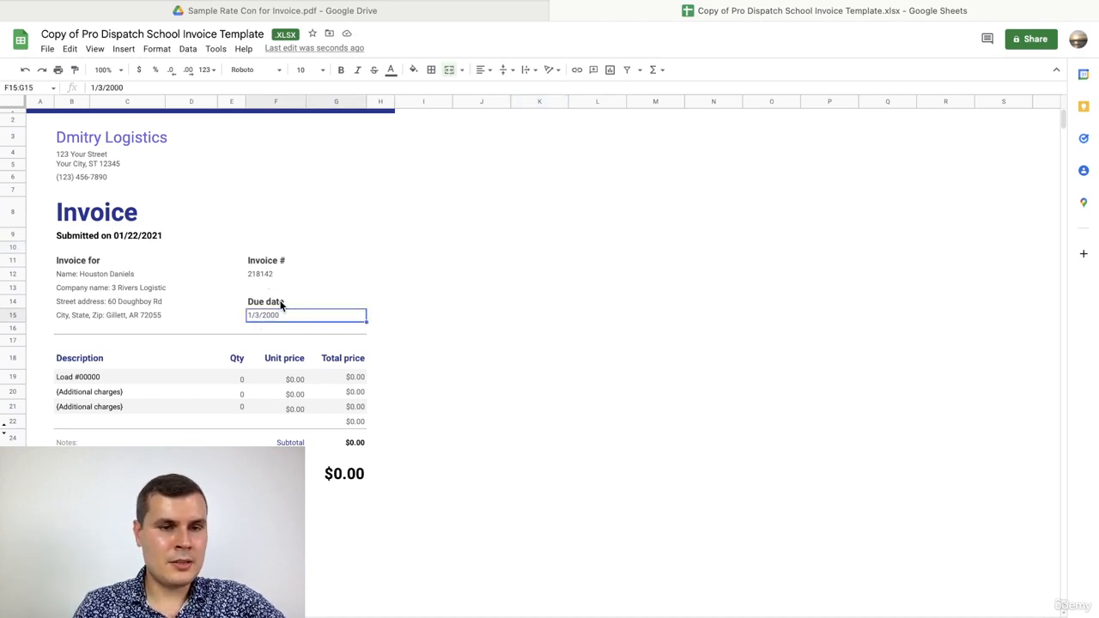
scroll(354, 291, down, 1)
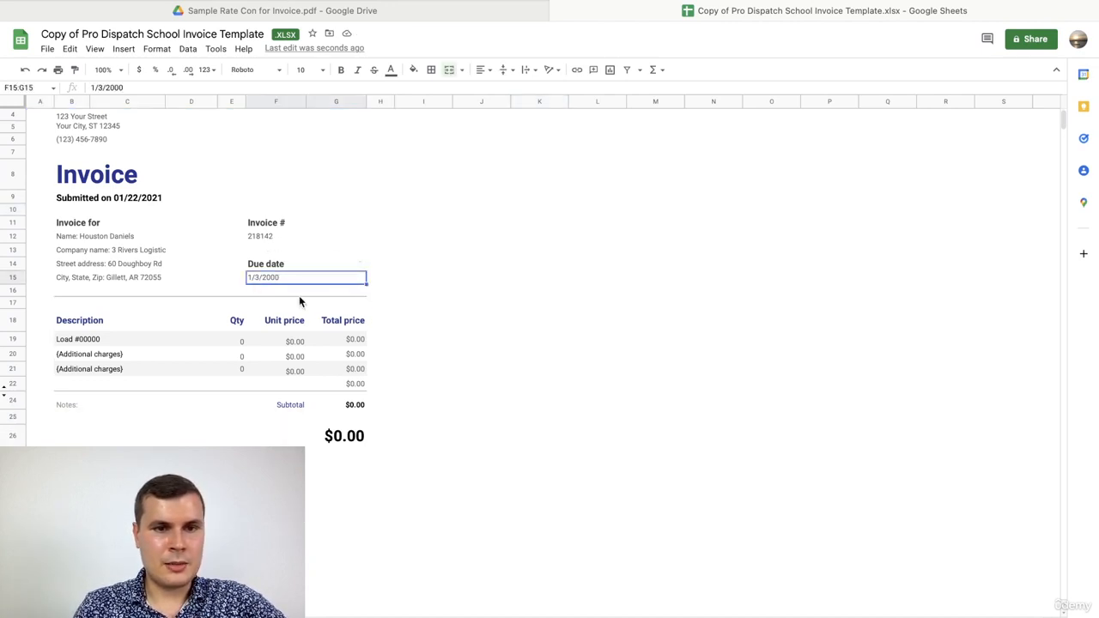
click(84, 340)
double_click(103, 338)
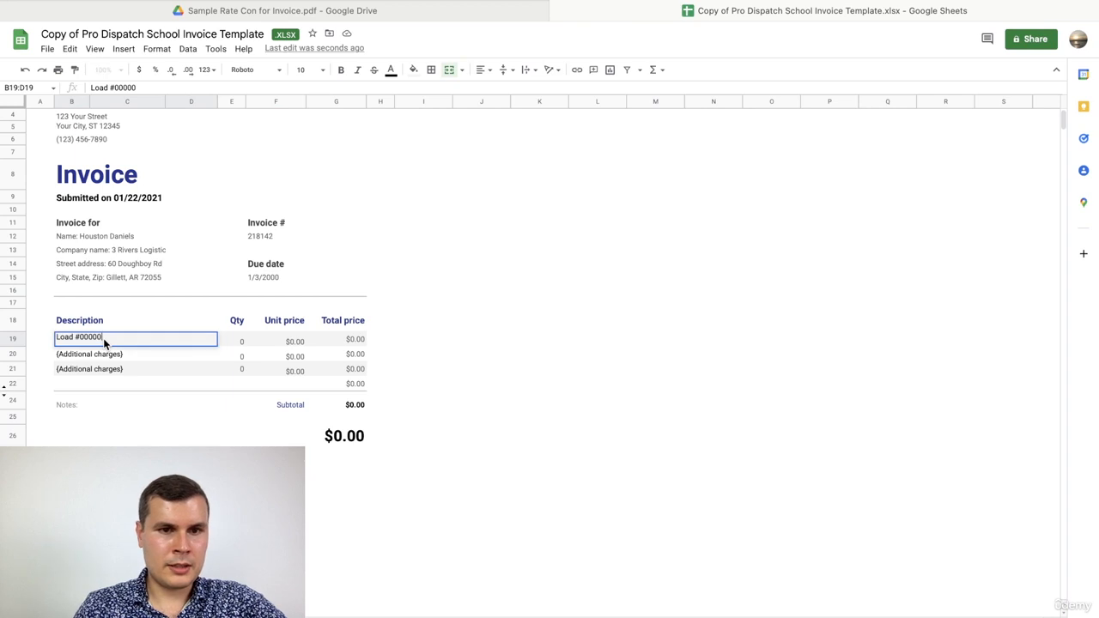
key(BackSpace)
key(BackSpace)
key(BackSpace)
key(BackSpace)
key(BackSpace)
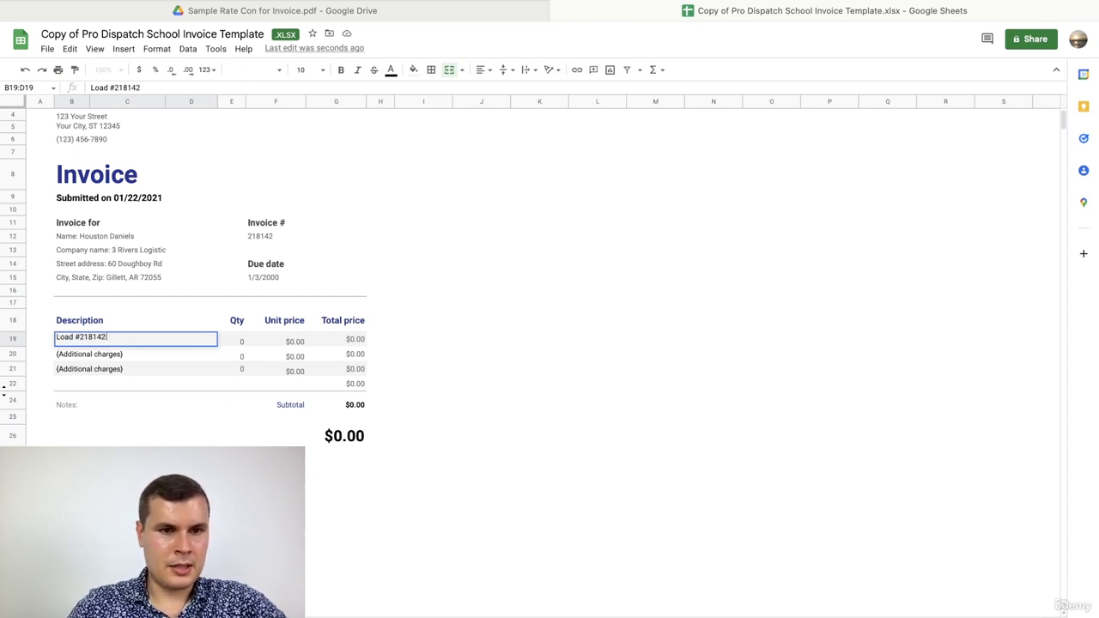
click(501, 293)
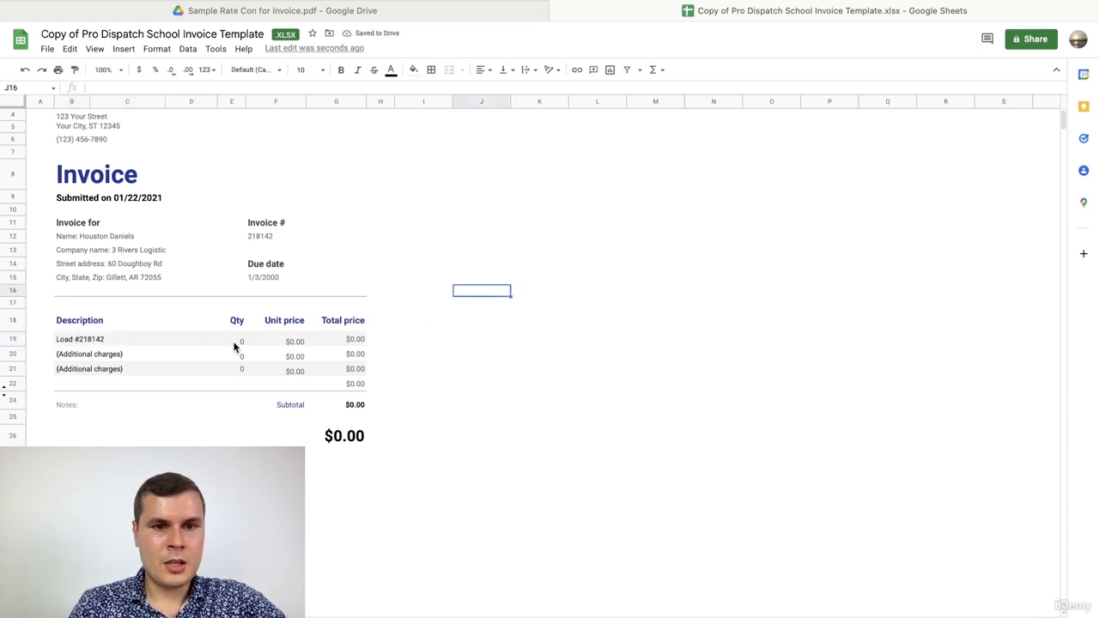
- Look up the amount to invoice on the second page of the rate confirmation PDF
click(390, 11)
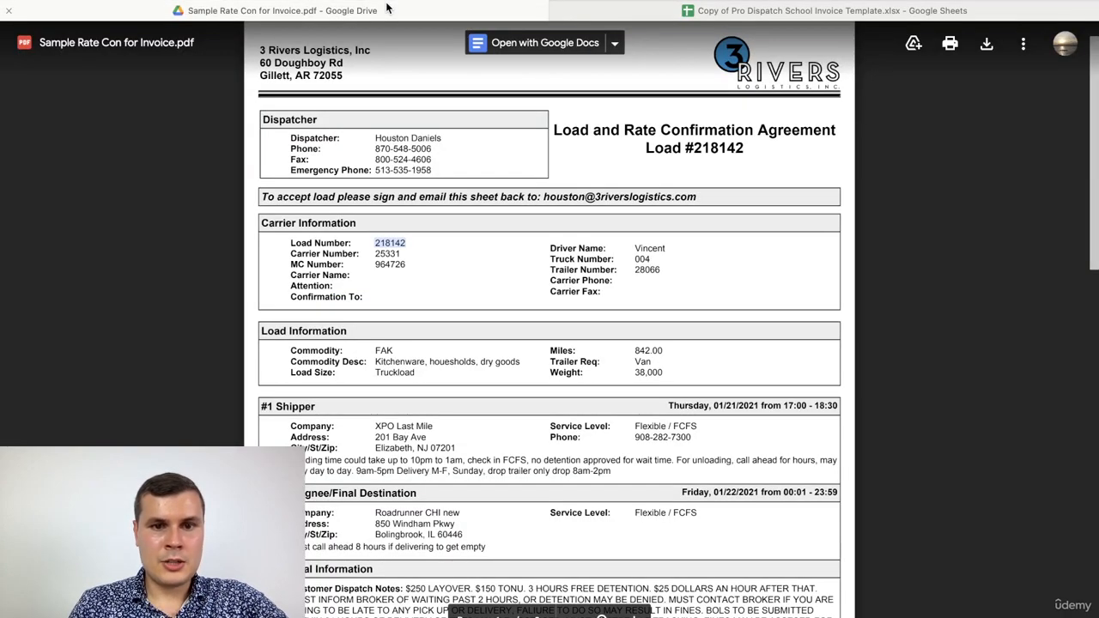
scroll(465, 283, down, 4)
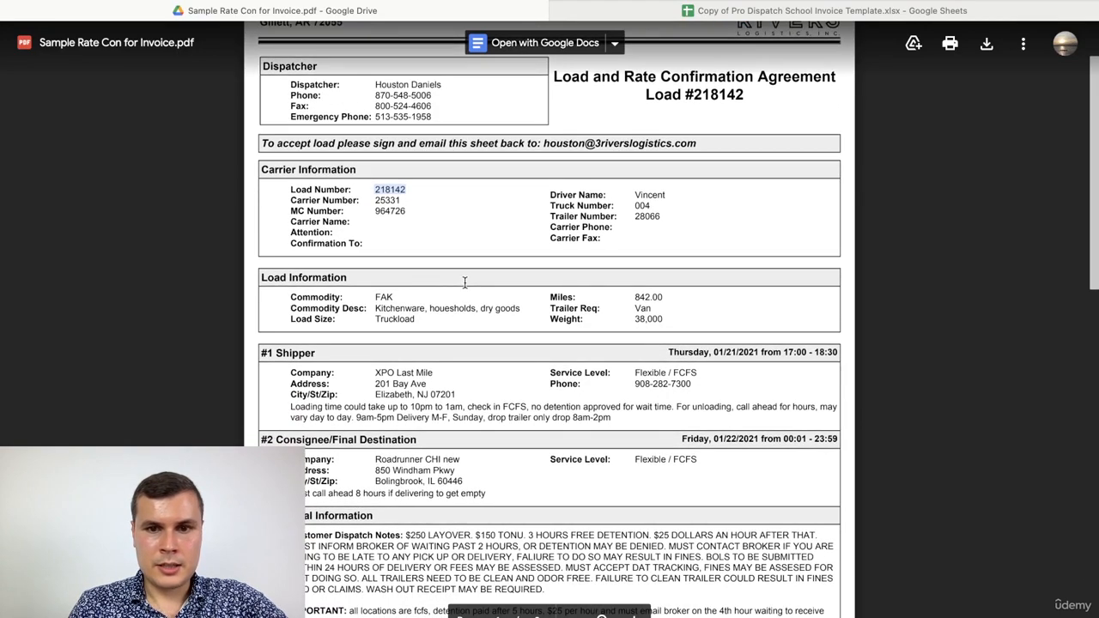
scroll(465, 282, down, 10)
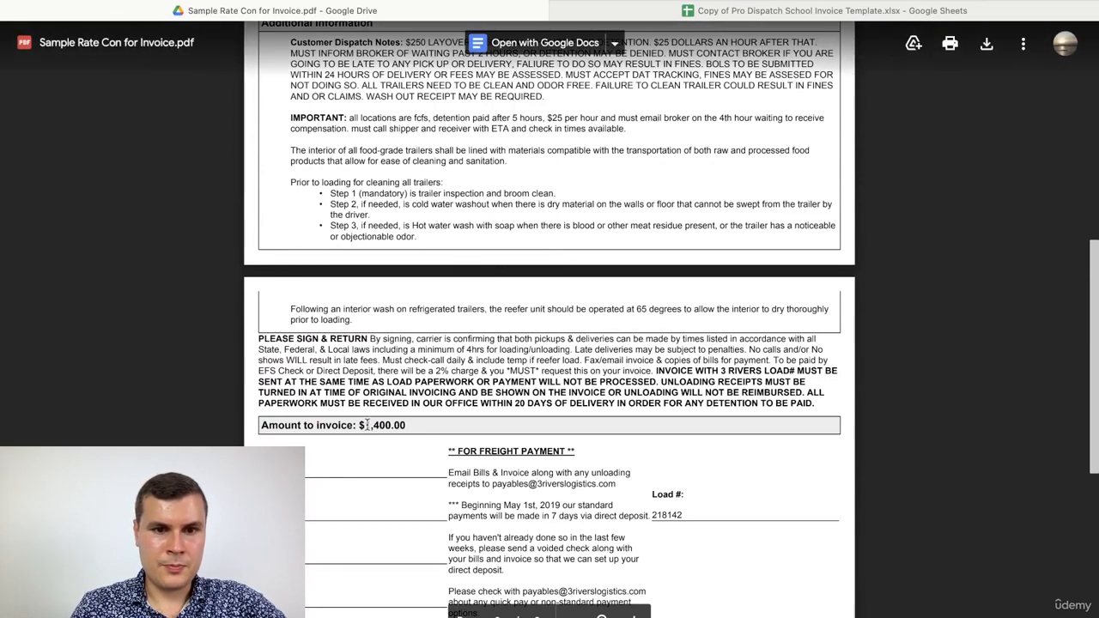
drag(359, 424, 425, 425)
scroll(425, 425, down, 3)
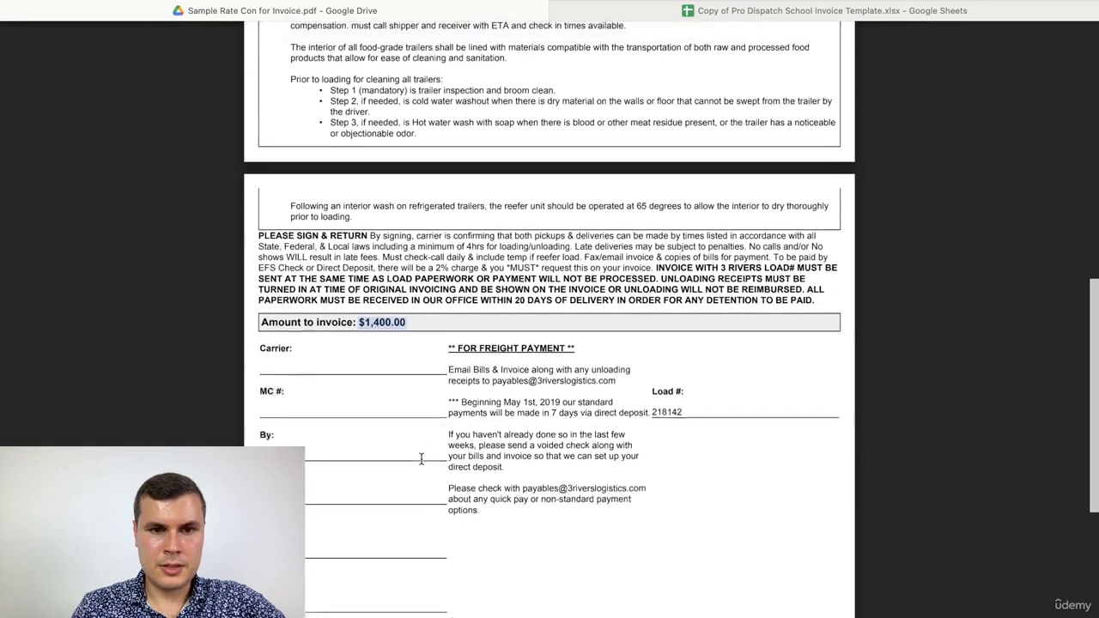
scroll(349, 343, down, 5)
scroll(349, 343, up, 11)
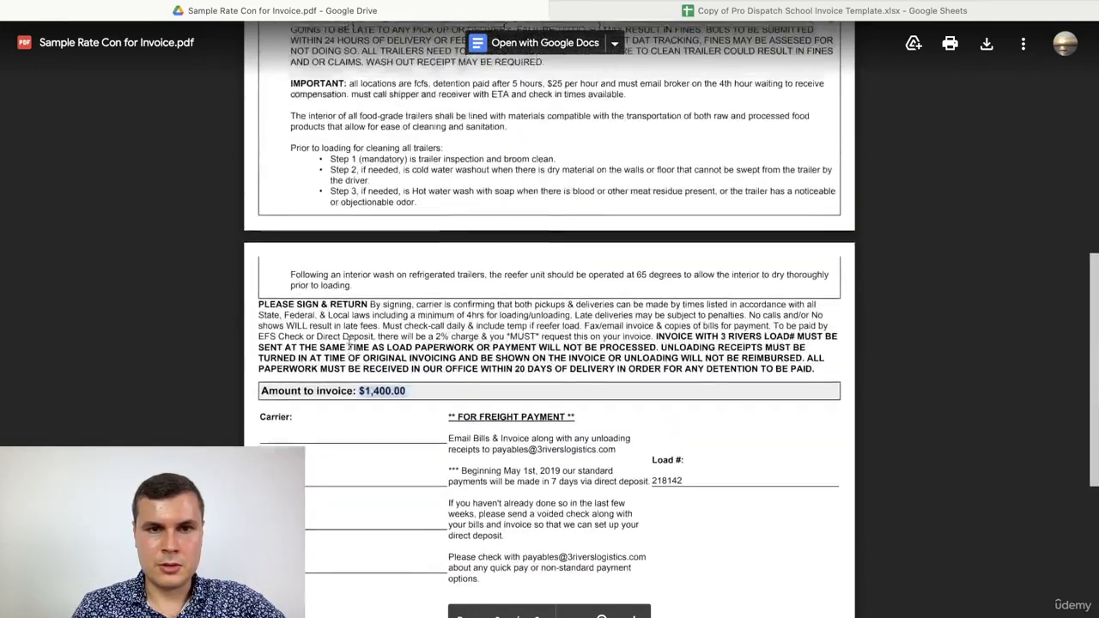
- Return to the invoice in Google Sheets and check the formula in the load line's total price cell
click(616, 8)
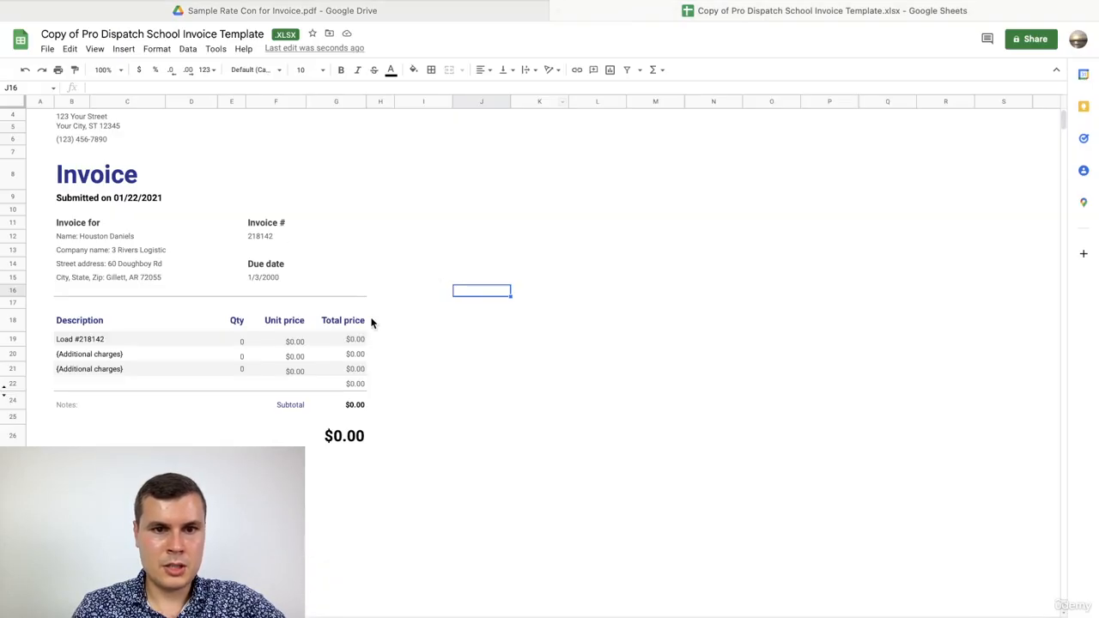
click(352, 340)
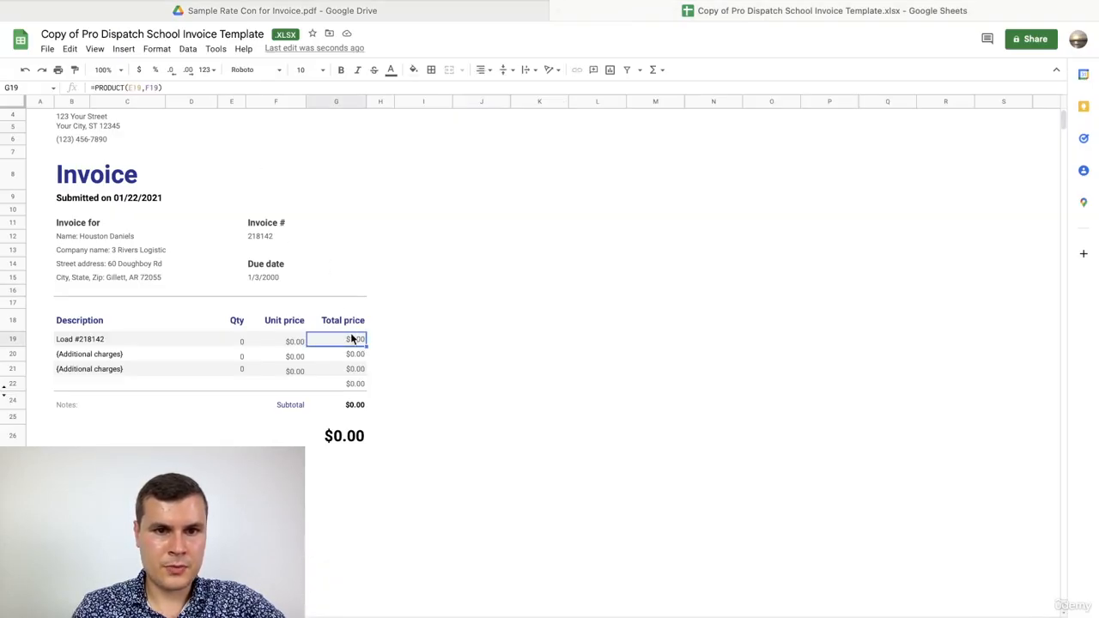
double_click(354, 338)
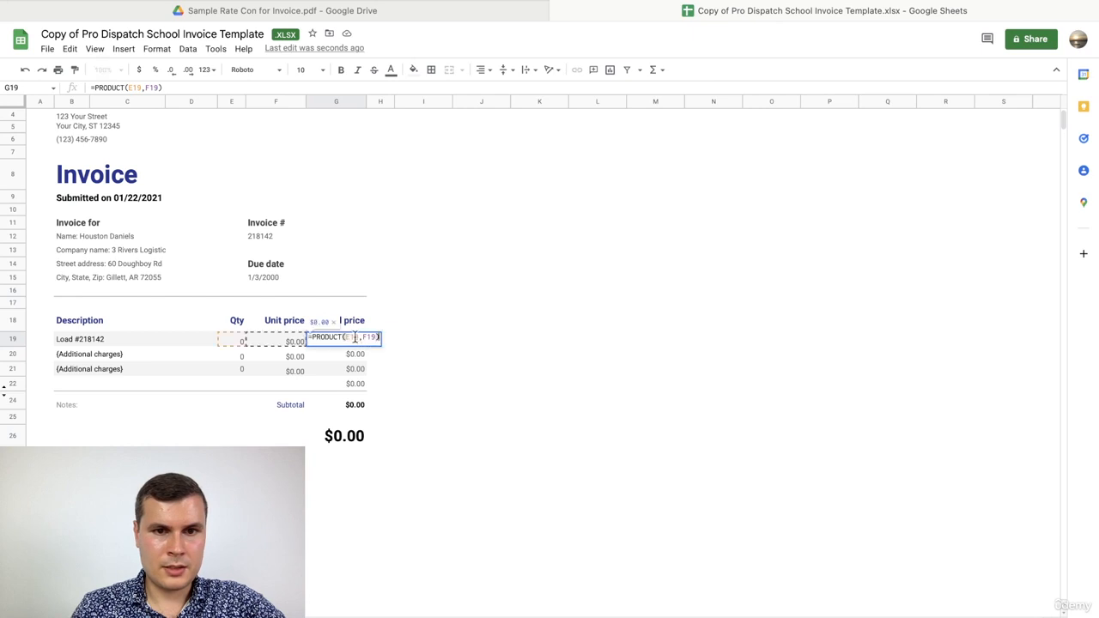
click(431, 371)
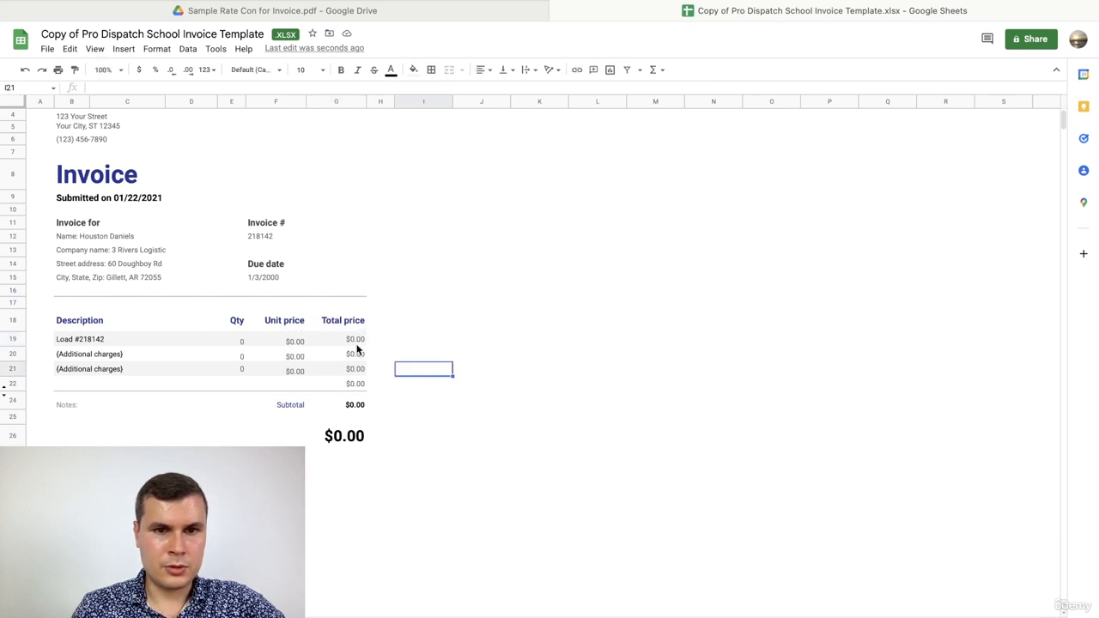
click(355, 341)
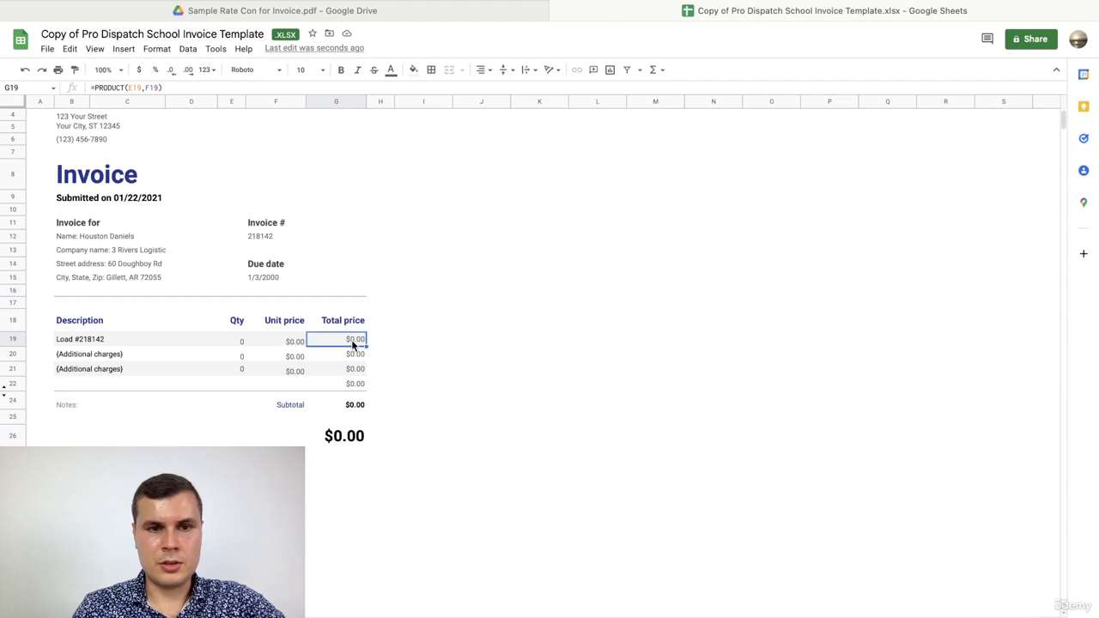
- Set the quantity of the load line to 1
click(243, 342)
double_click(242, 342)
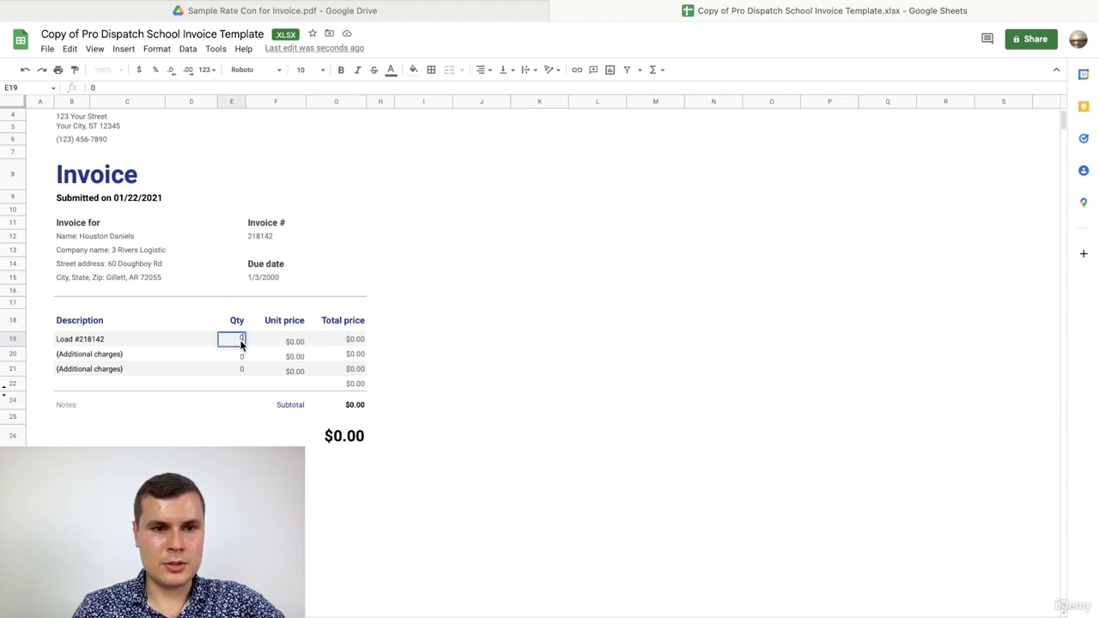
key(BackSpace)
text(1)
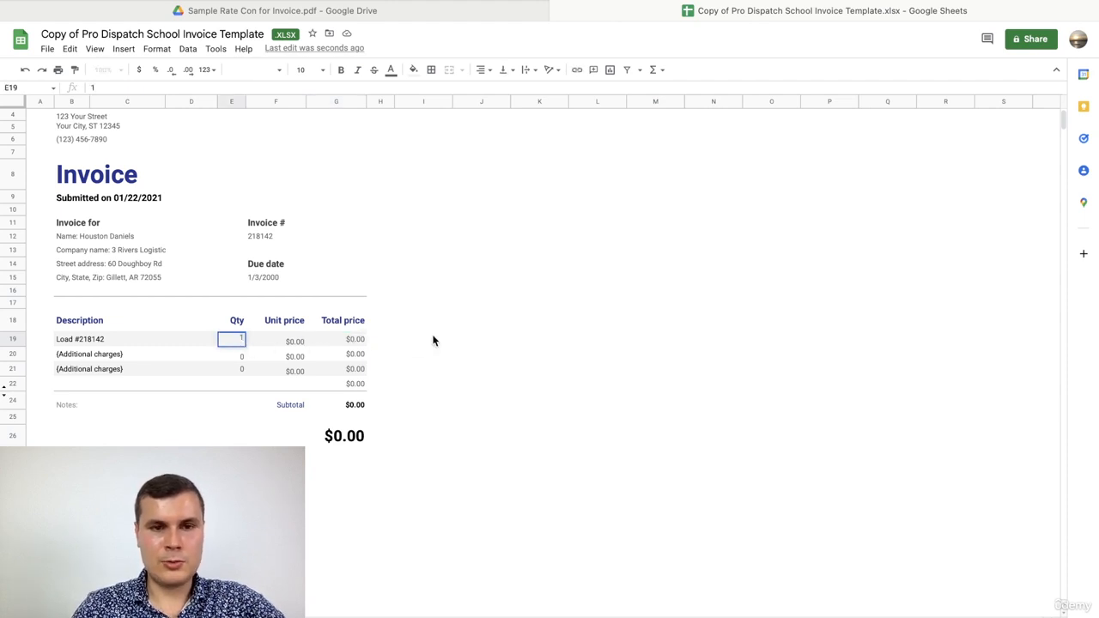
click(480, 339)
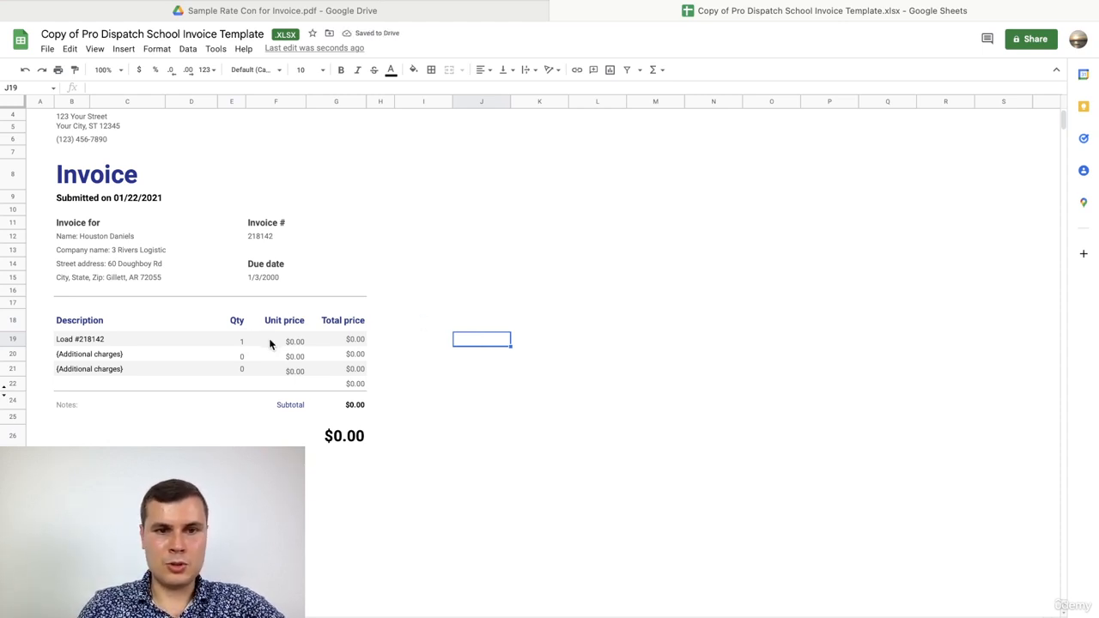
- Set the unit price of the load line to $1,400
scroll(421, 300, up, 1)
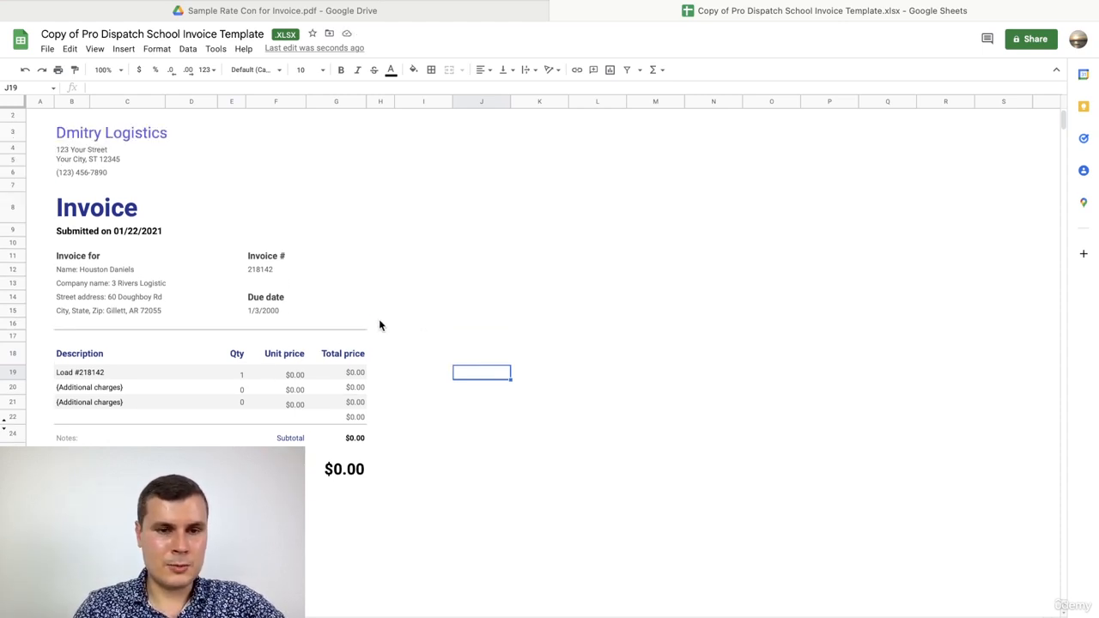
click(297, 374)
text(01)
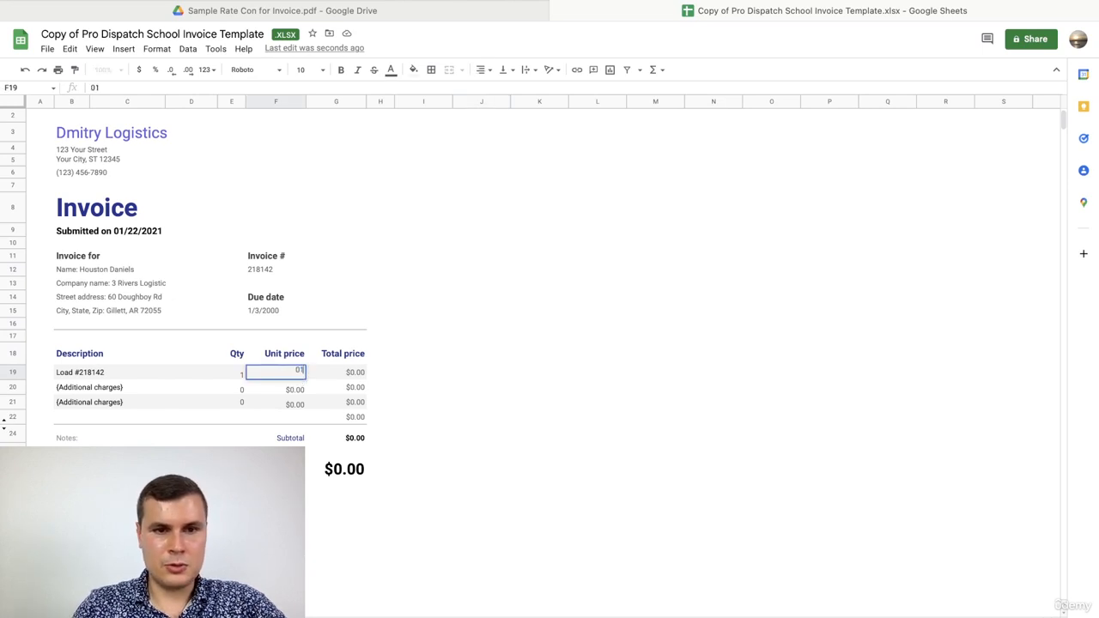
key(BackSpace)
key(BackSpace)
text(1,40)
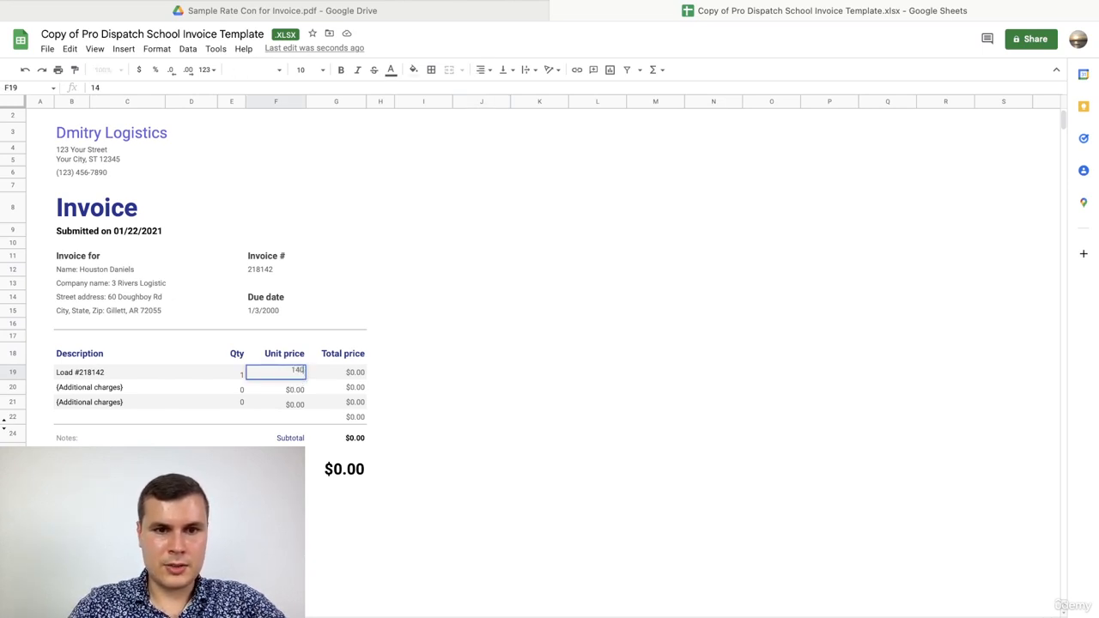
text(0)
click(481, 353)
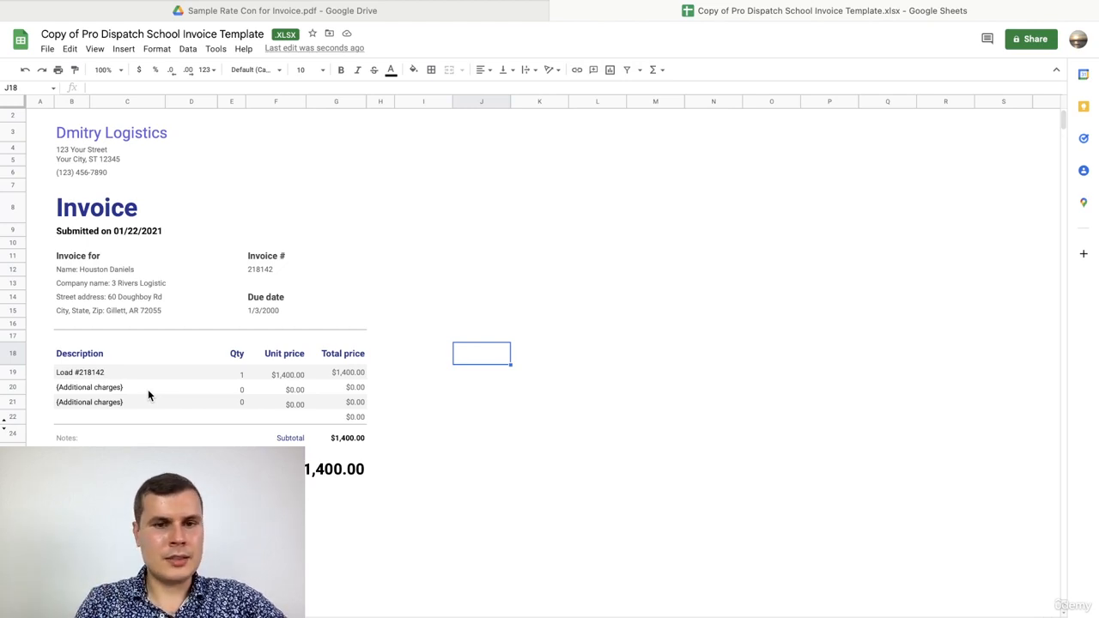
click(190, 391)
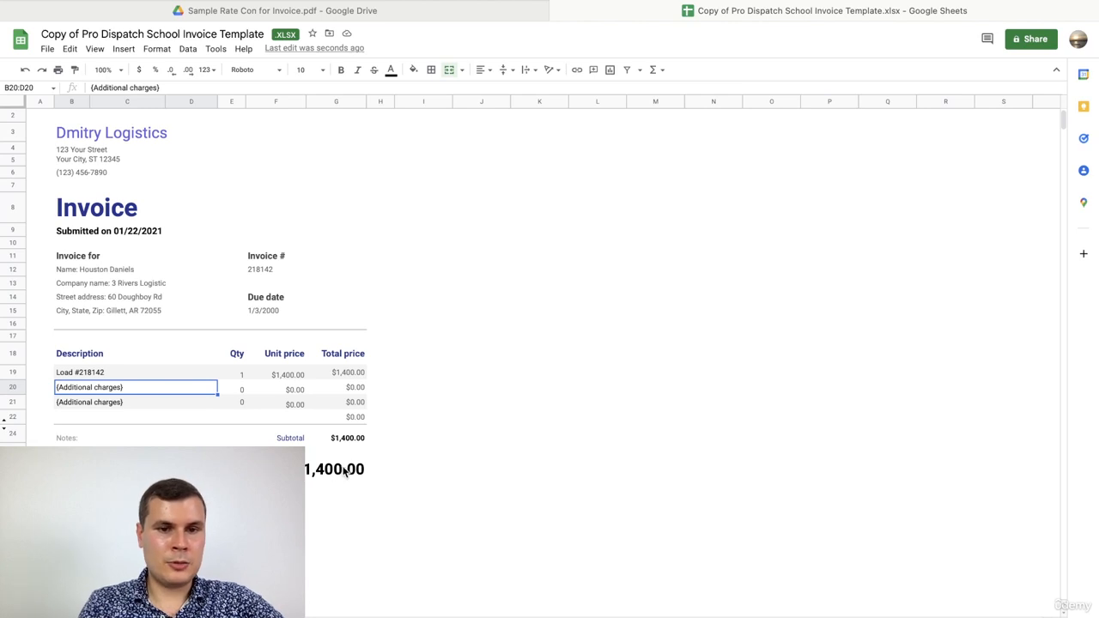
click(440, 441)
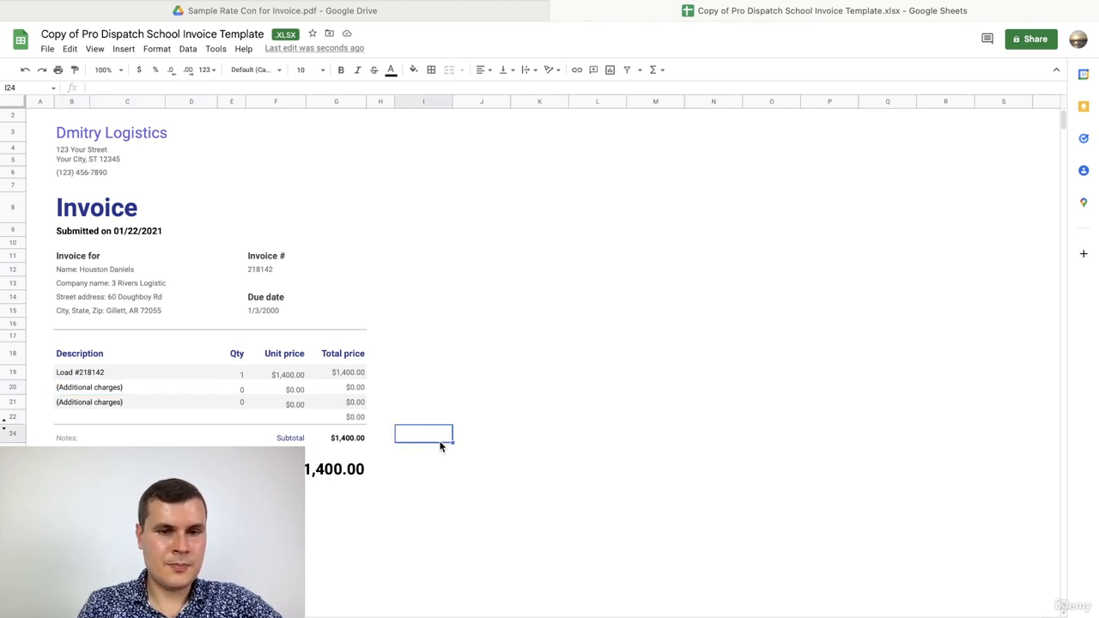
click(98, 437)
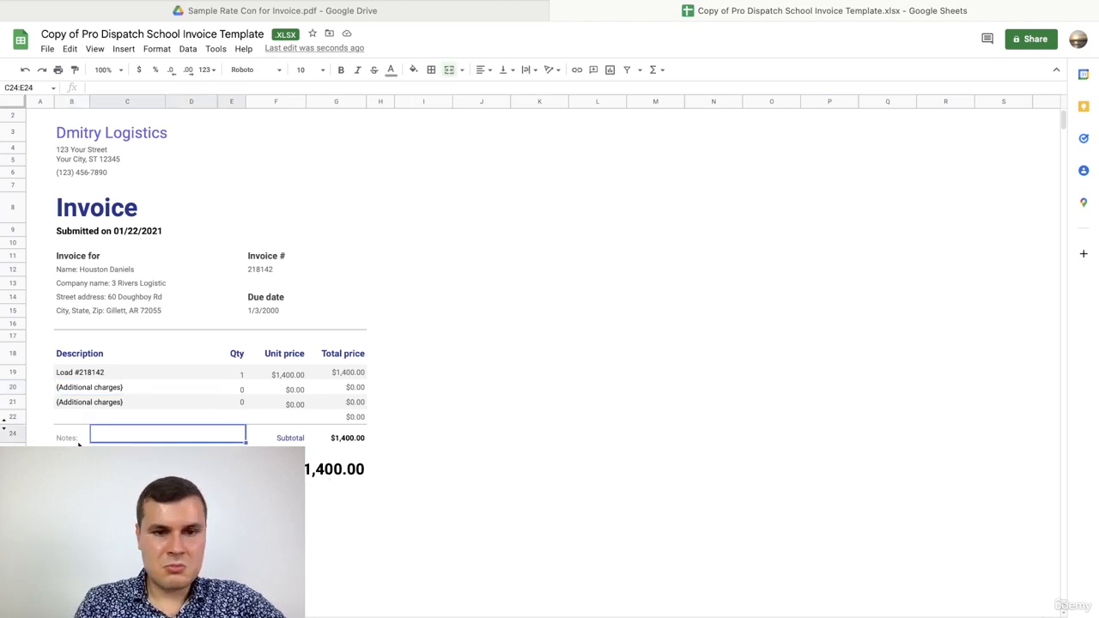
- For the invoice's due date, look up the freight payment terms on the second page of the rate confirmation PDF
click(267, 313)
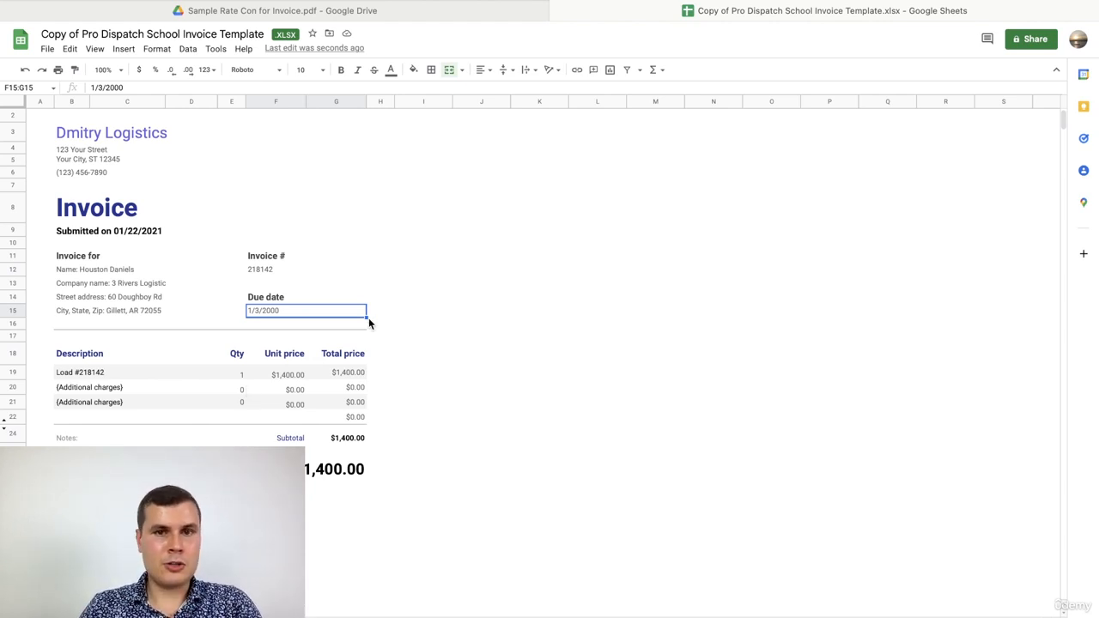
click(400, 10)
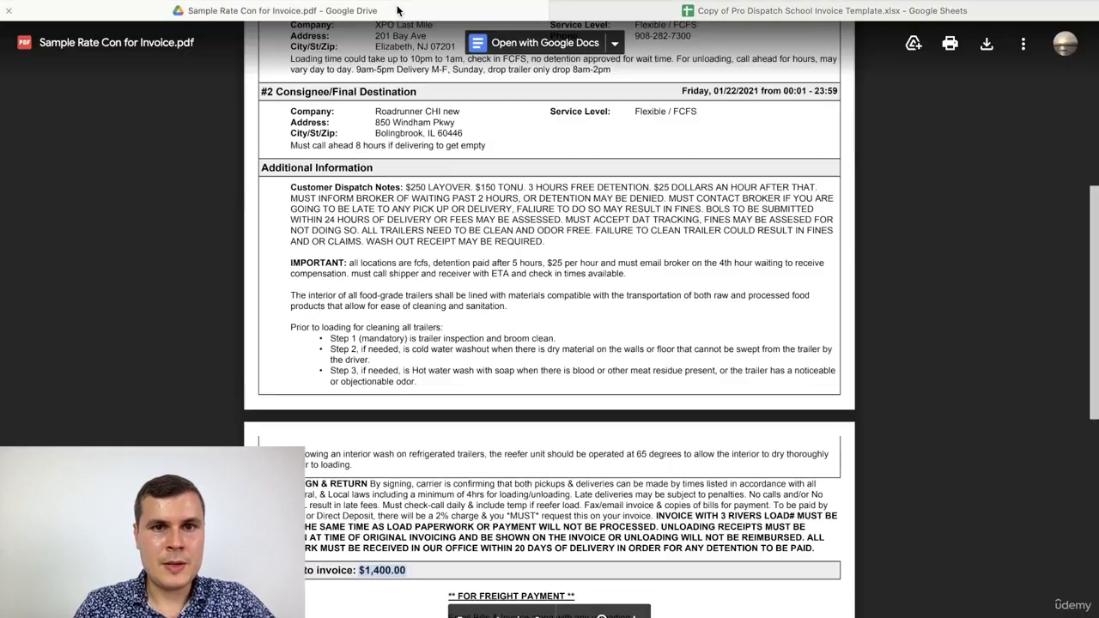
scroll(522, 318, up, 3)
scroll(523, 318, down, 5)
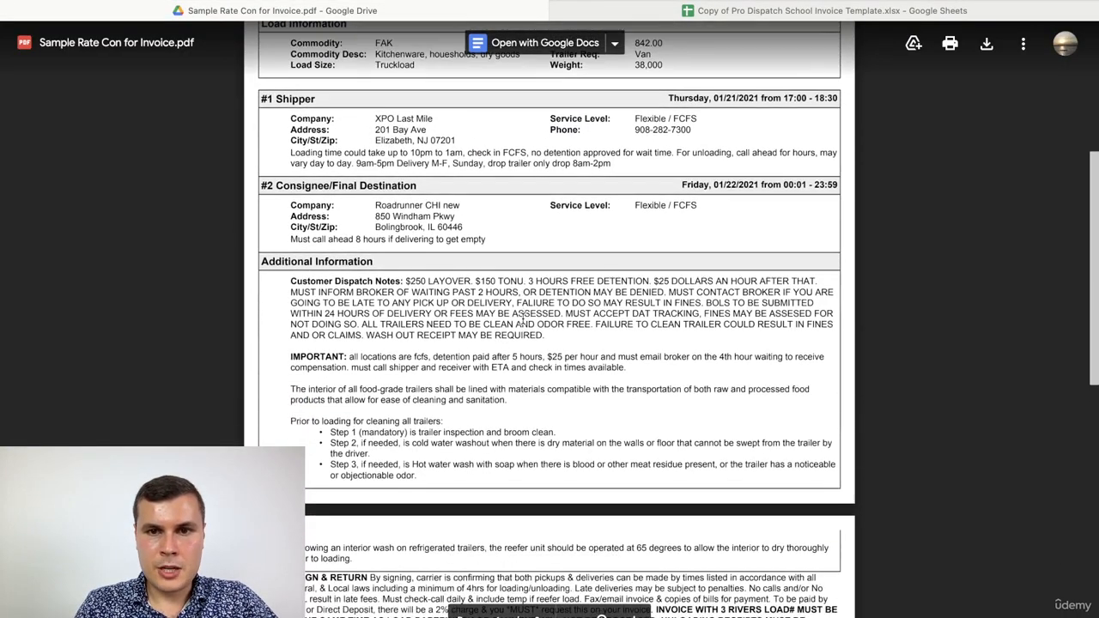
scroll(523, 319, down, 3)
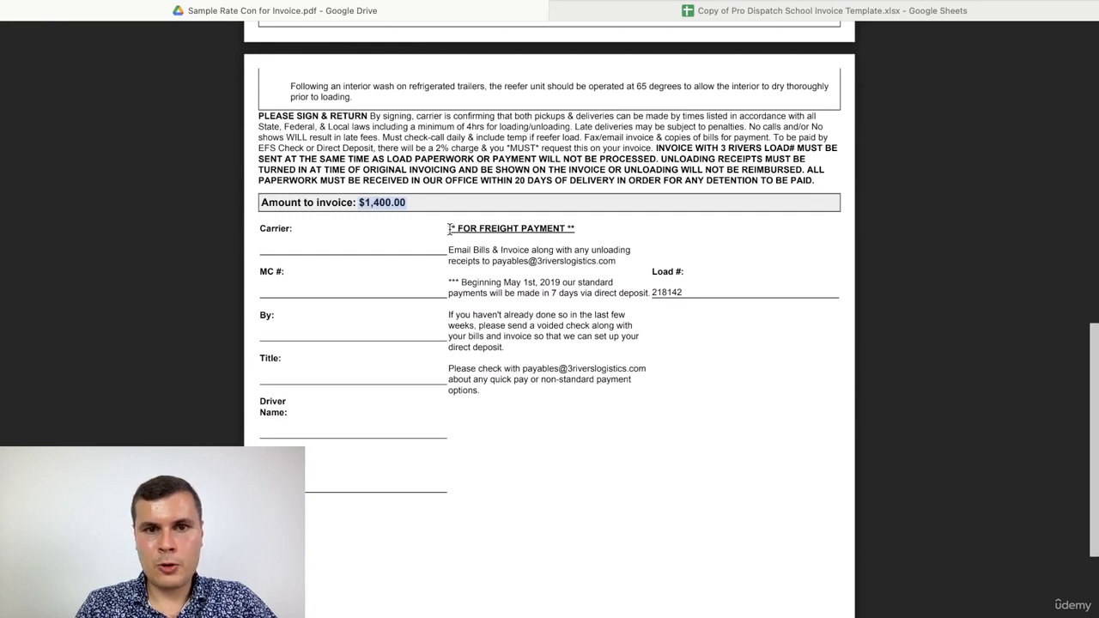
drag(449, 229, 591, 227)
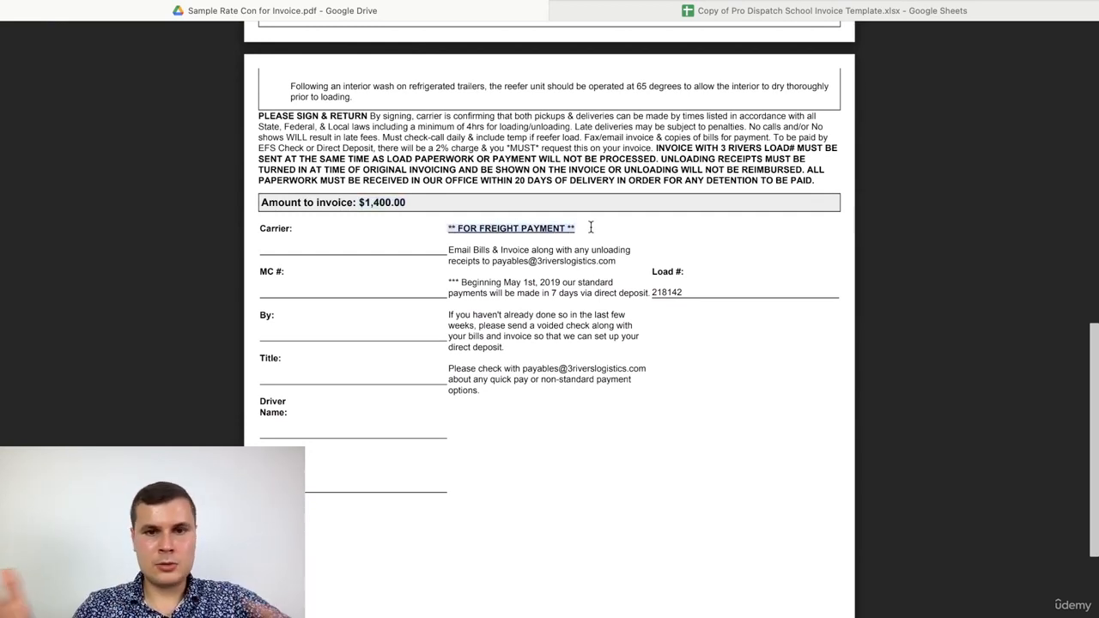
click(608, 230)
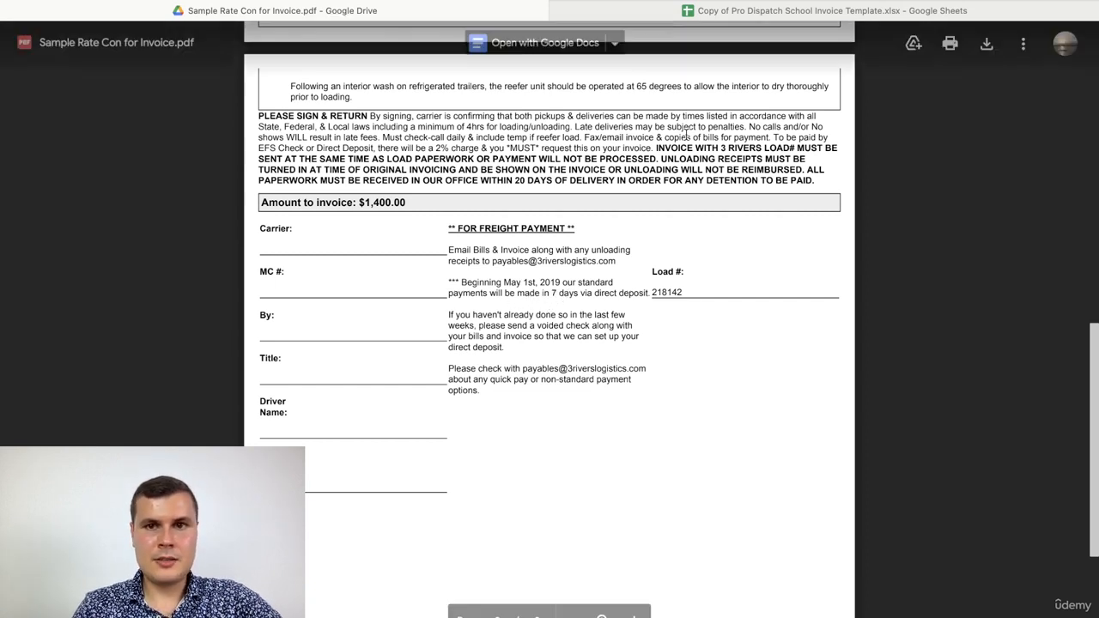
- Return to the invoice in Google Sheets and set its due date to 1/29/2021
click(824, 10)
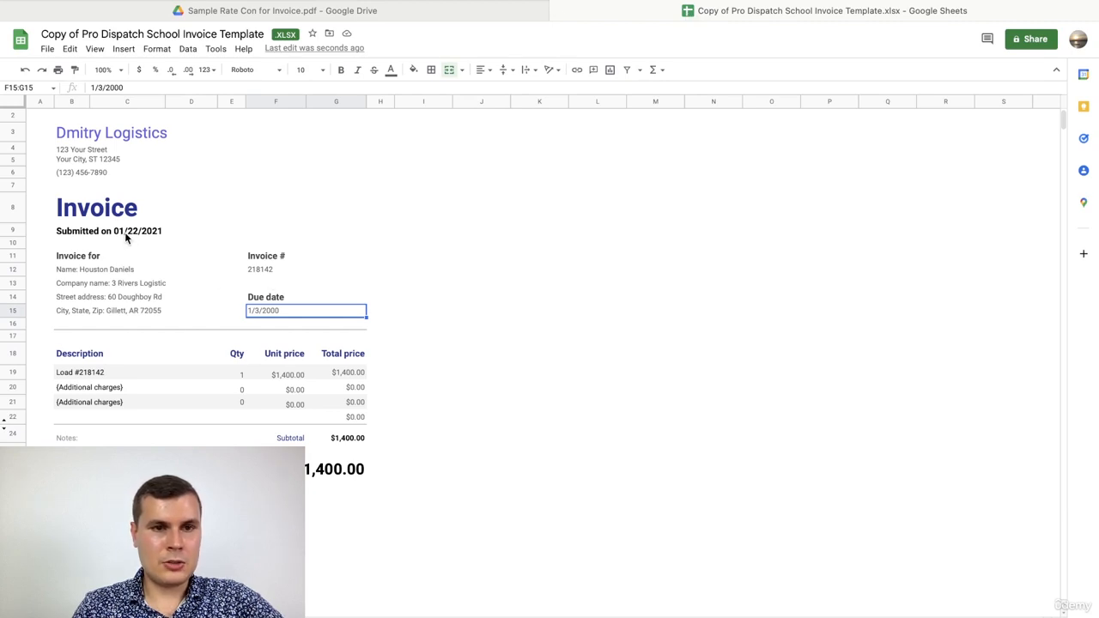
double_click(259, 307)
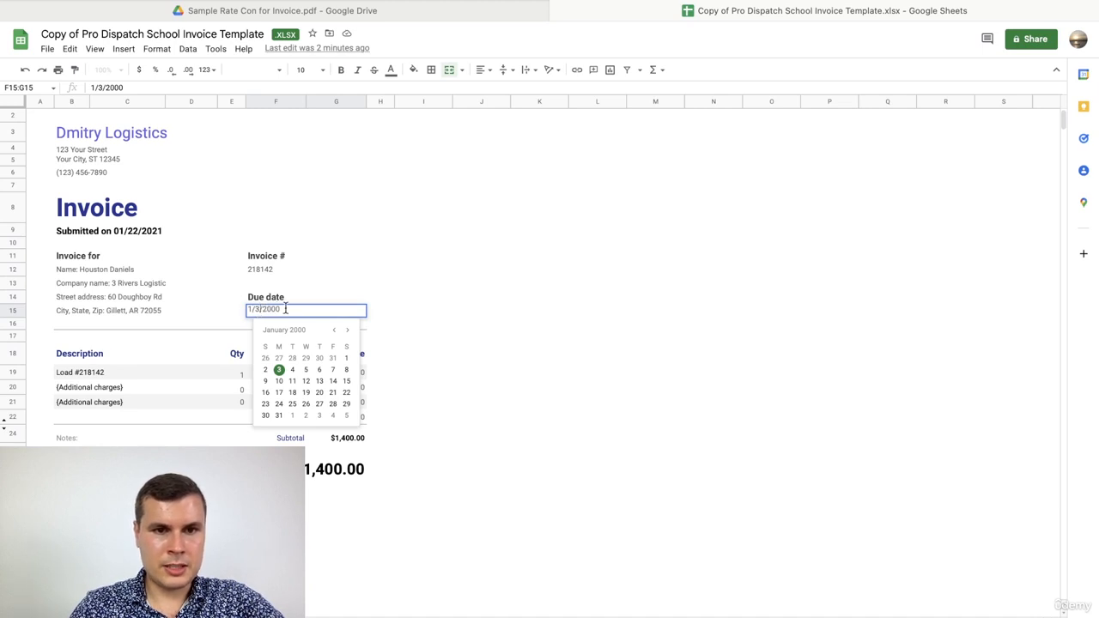
key(BackSpace)
text(29)
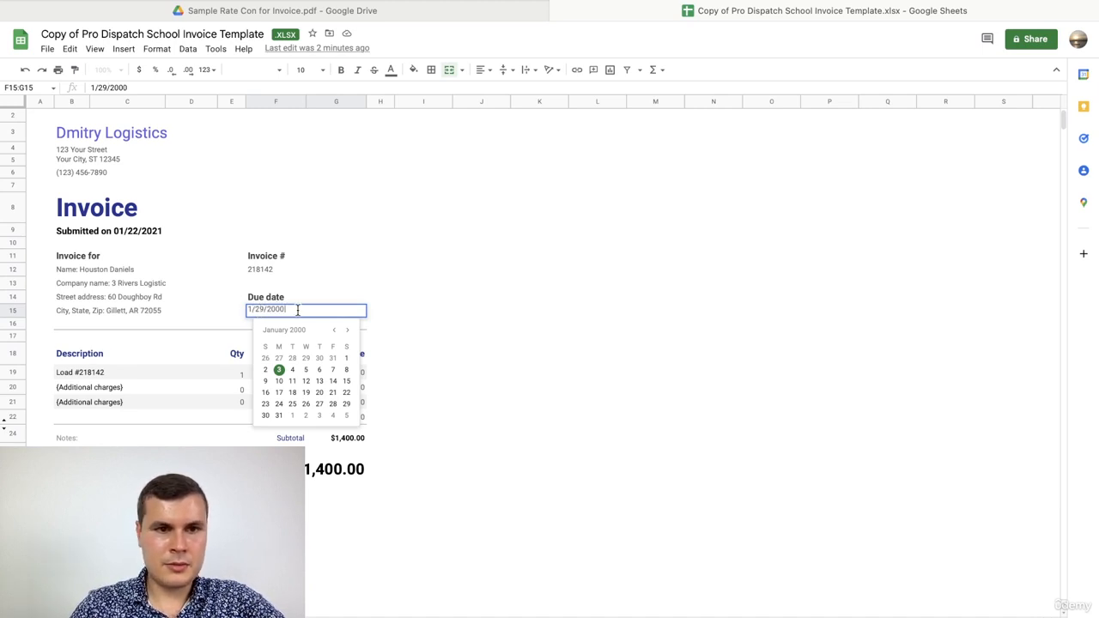
key(BackSpace)
key(BackSpace)
text(21)
click(533, 273)
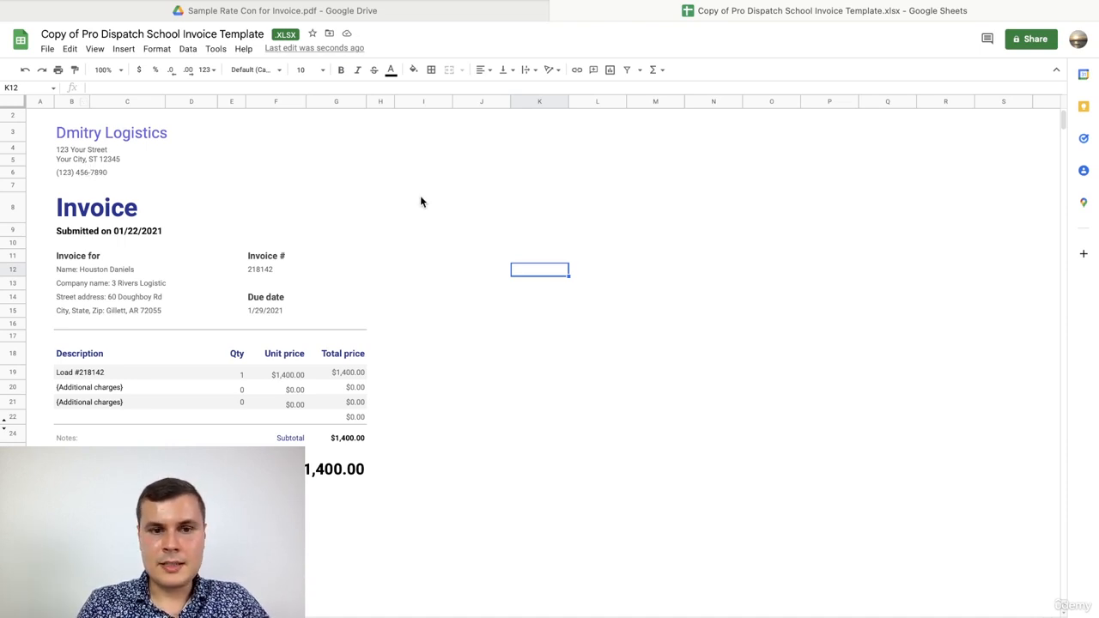
- Switch back to the rate confirmation PDF to check the instructions in the freight payment section
click(438, 13)
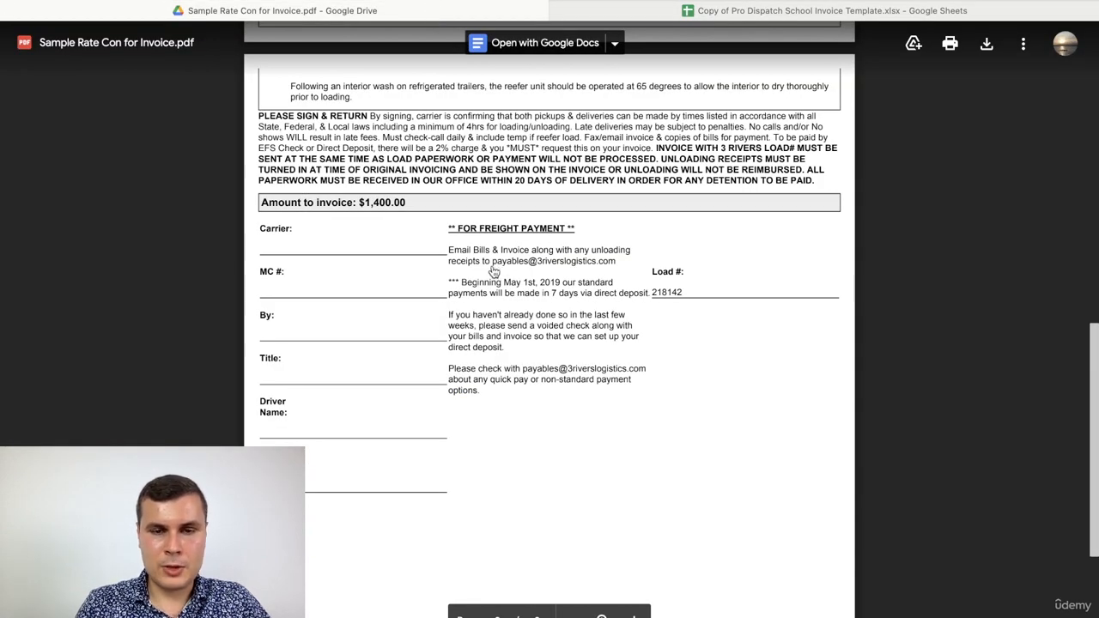